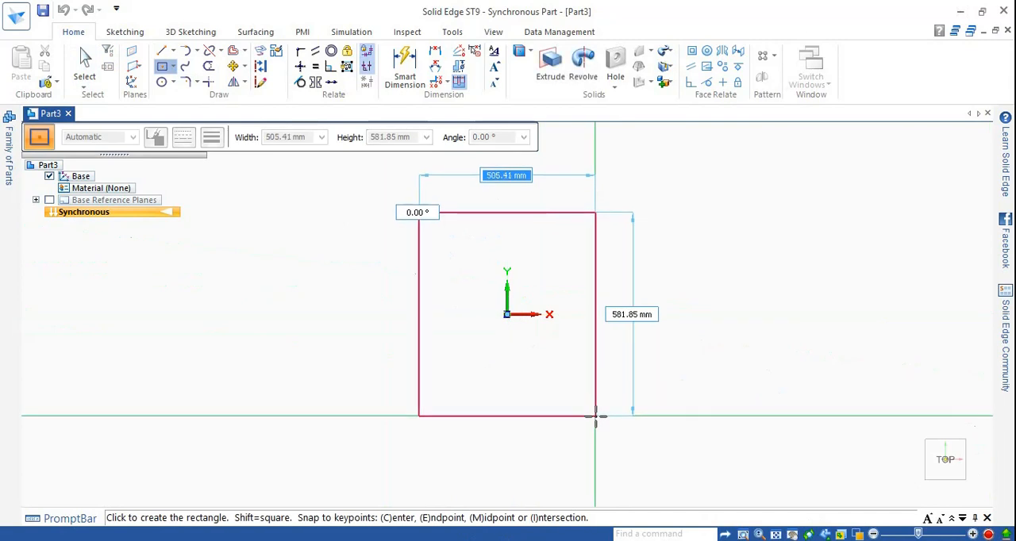
Step: Draw a rectangle centred on the origin, 500 mm wide and 400 mm high, at an angle of 0°
type("500")
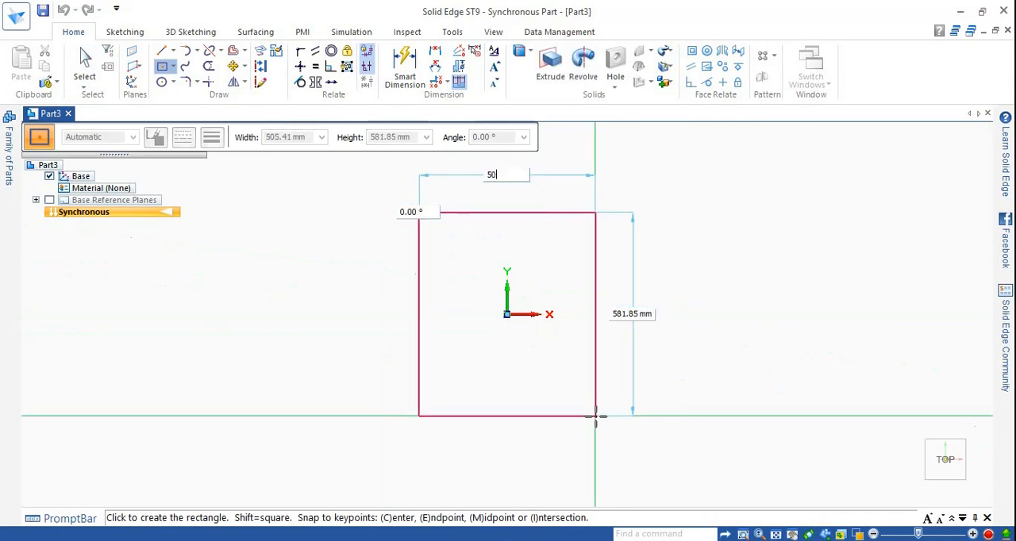
key("Tab")
type("4")
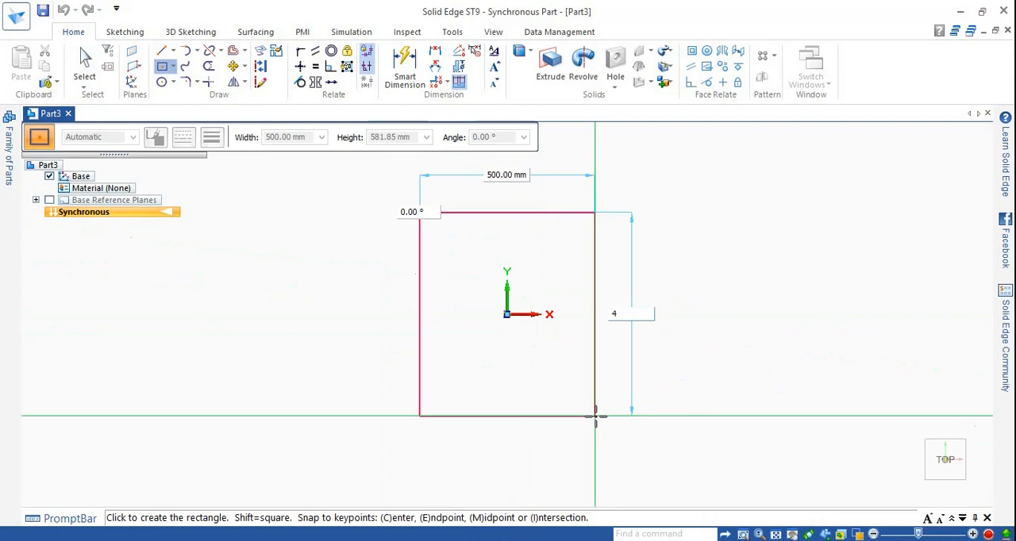
type("00")
key("Tab")
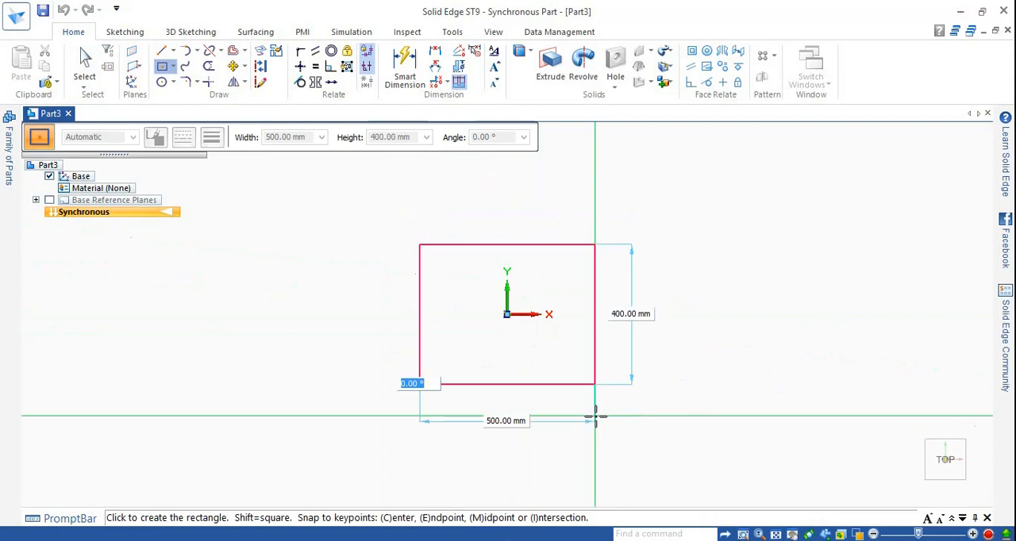
key("Return")
scroll(555, 306, "up", 2)
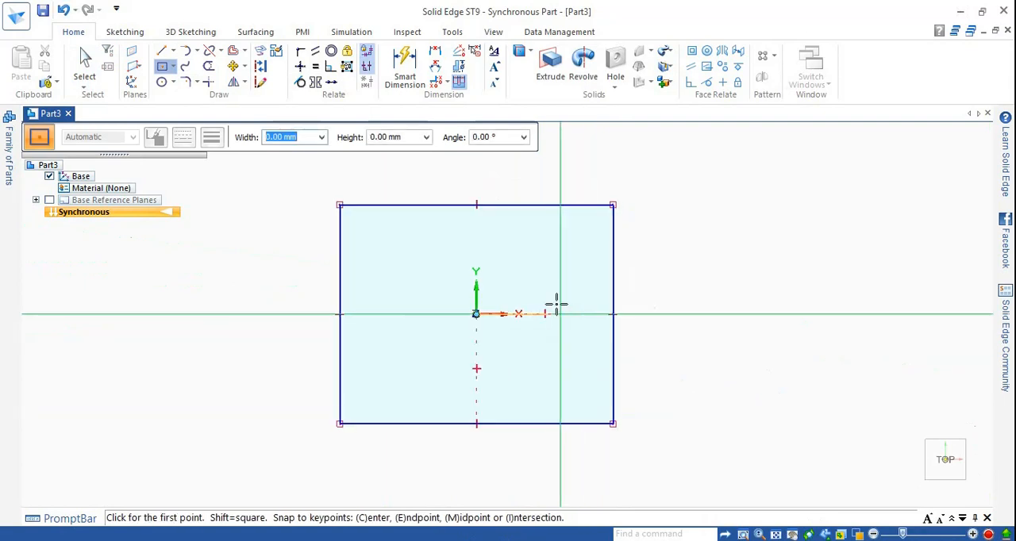
key("Escape")
Step: Extrude the rectangular region 100 mm into a solid block
key("ctrl+i")
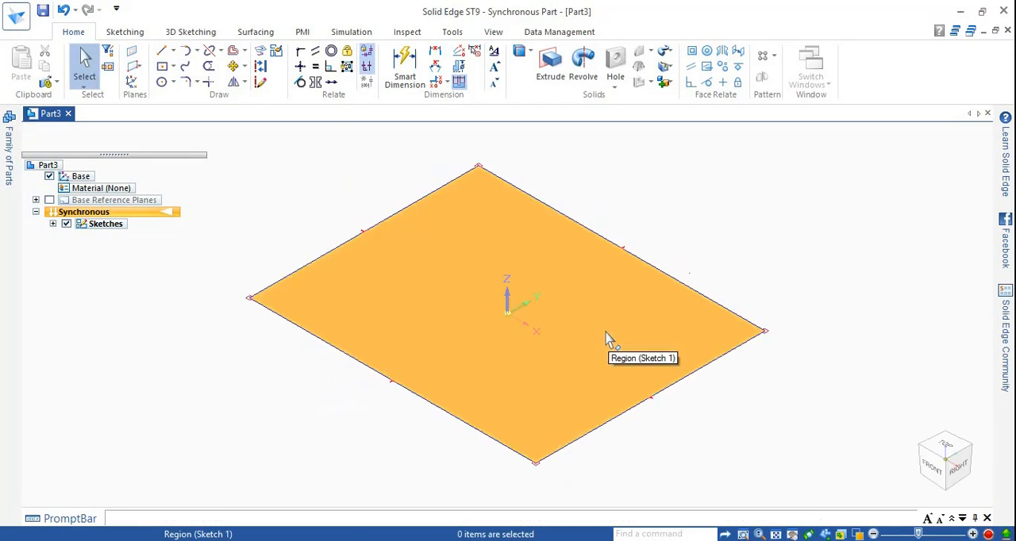
left_click(611, 333)
left_click(609, 306)
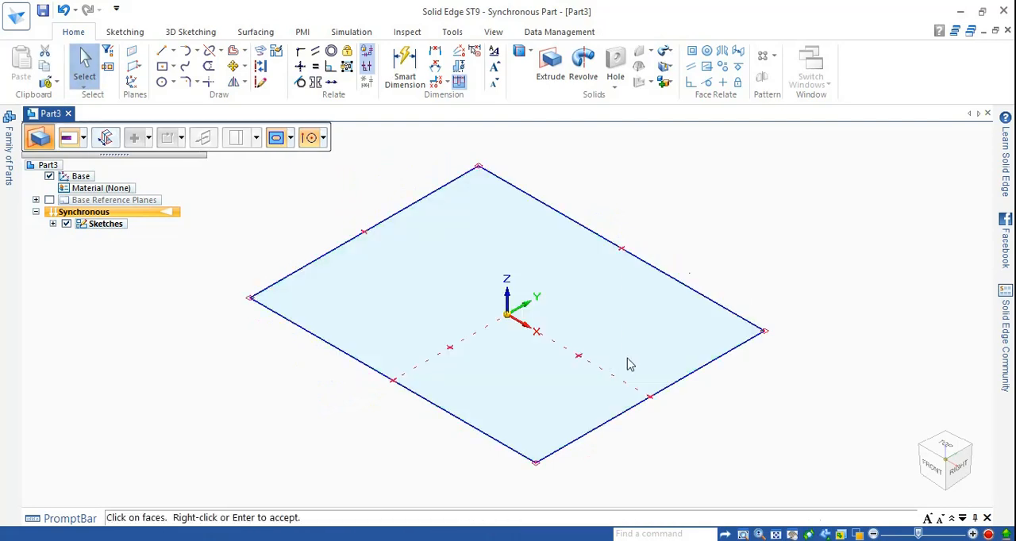
scroll(647, 397, "up", 3)
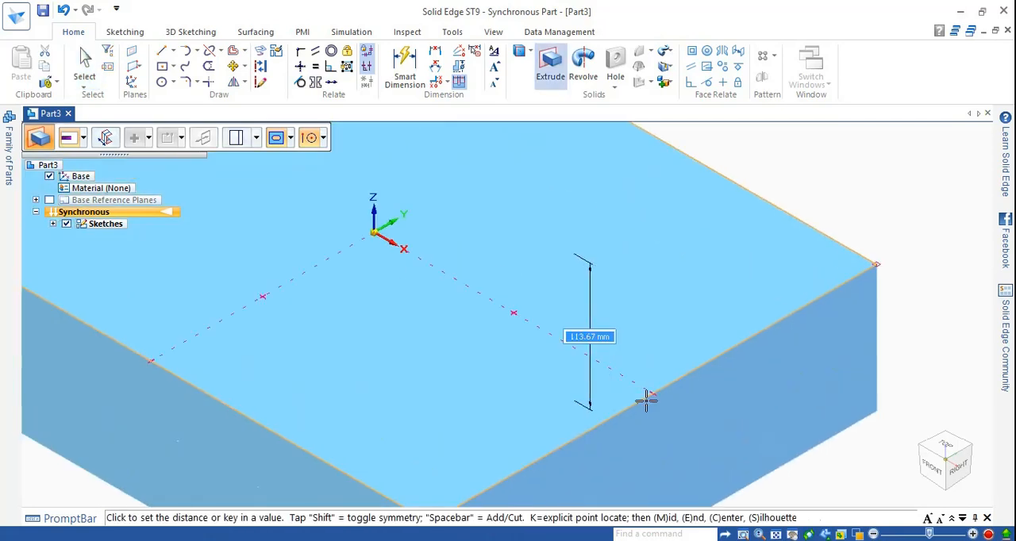
type("100")
key("Return")
scroll(667, 343, "down", 3)
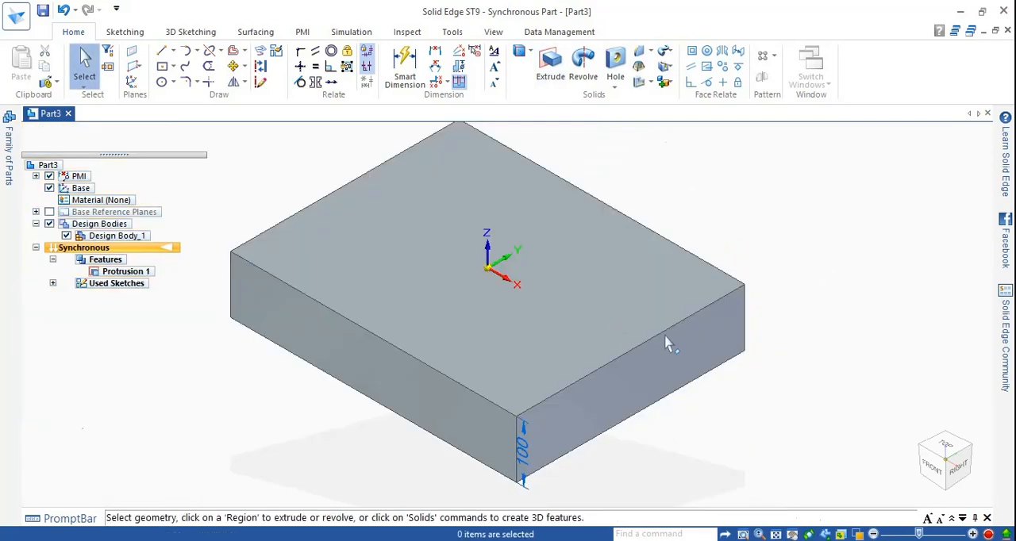
Step: Paint the whole block body with the Violet style using Part Painter
middle_click_drag(779, 371, 793, 333)
scroll(789, 333, "down", 2)
left_click(450, 33)
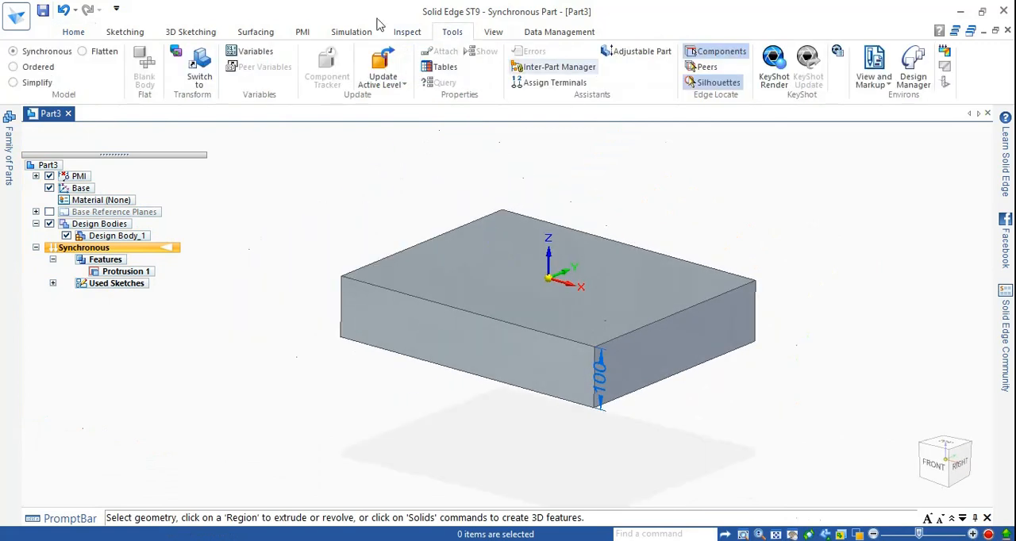
left_click(411, 33)
left_click(492, 32)
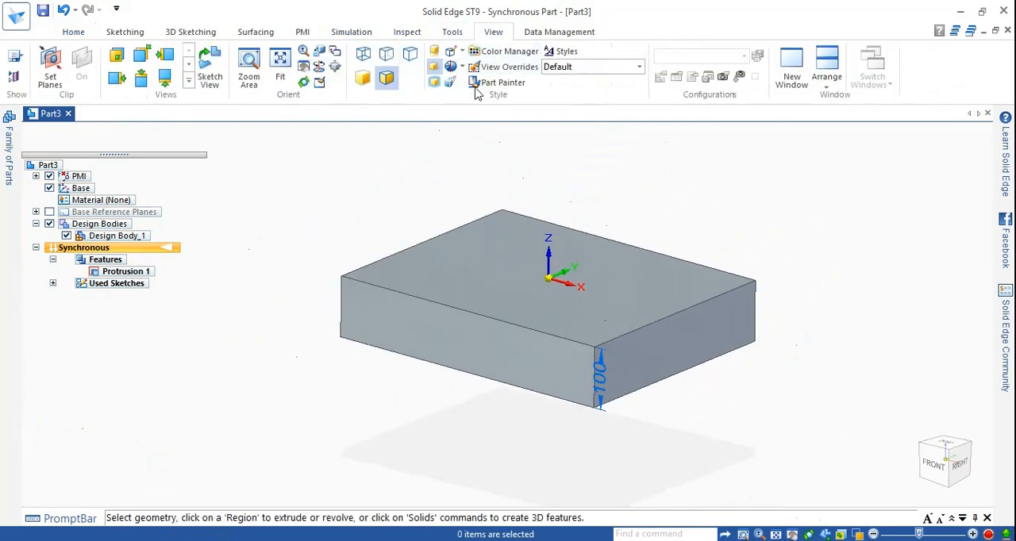
left_click(500, 83)
left_click(140, 137)
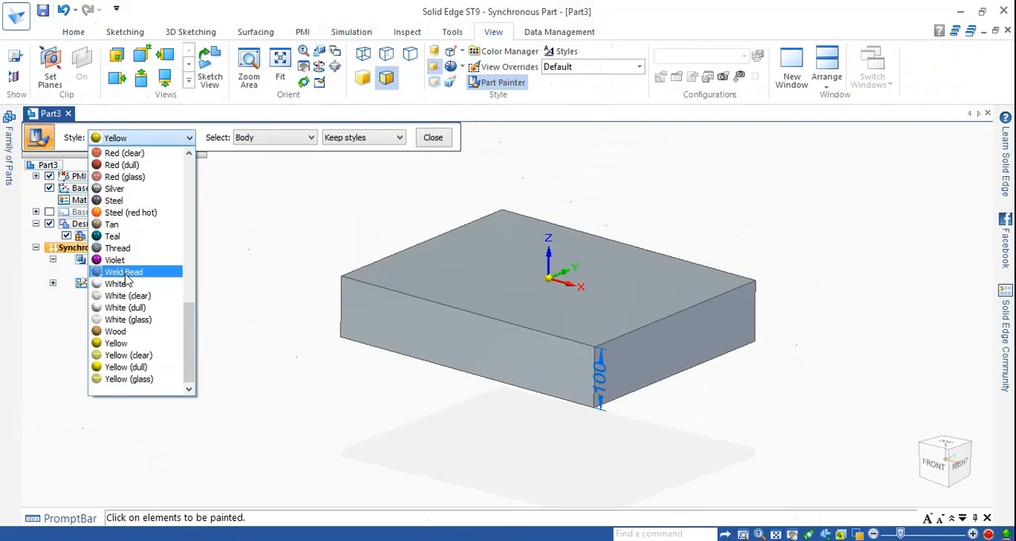
left_click(115, 260)
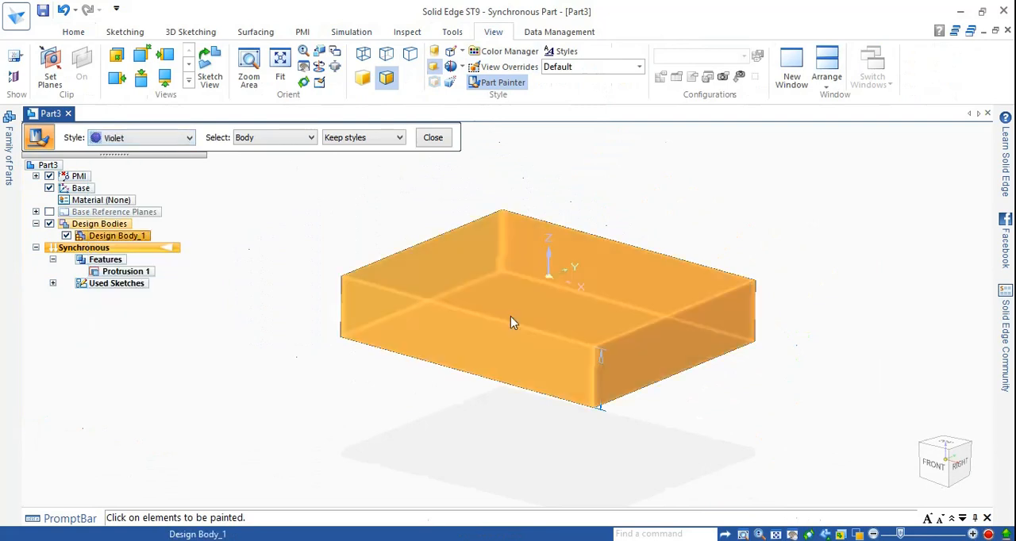
left_click(513, 321)
Step: Paint the block body with the Red (dull) style and close Part Painter
left_click(282, 141)
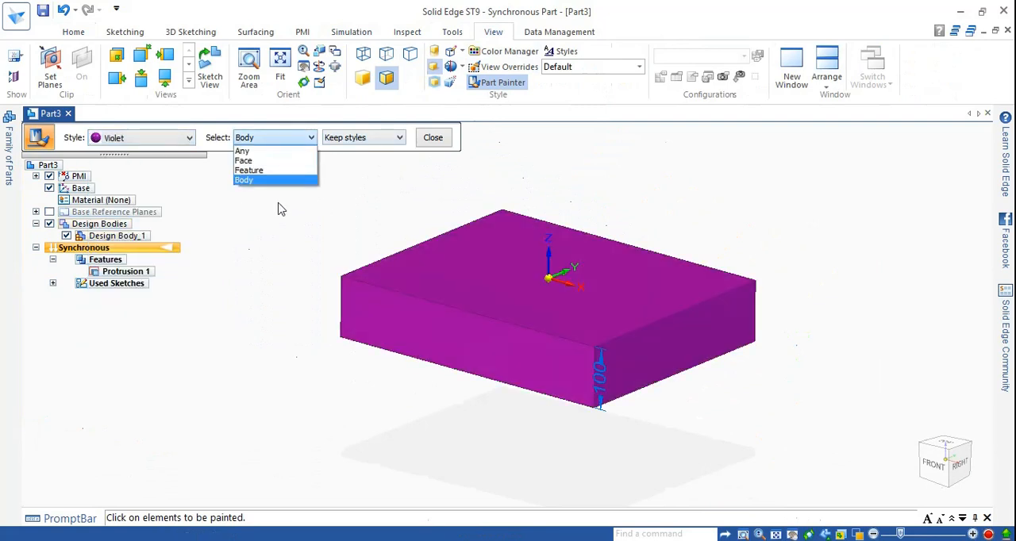
left_click(246, 139)
left_click(169, 142)
scroll(159, 198, "up", 3)
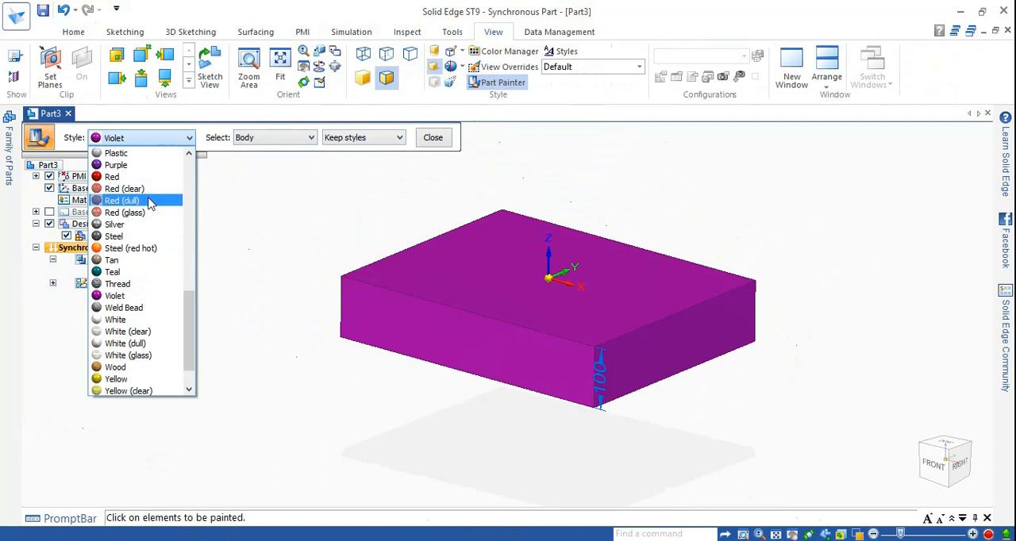
left_click(119, 273)
left_click(500, 325)
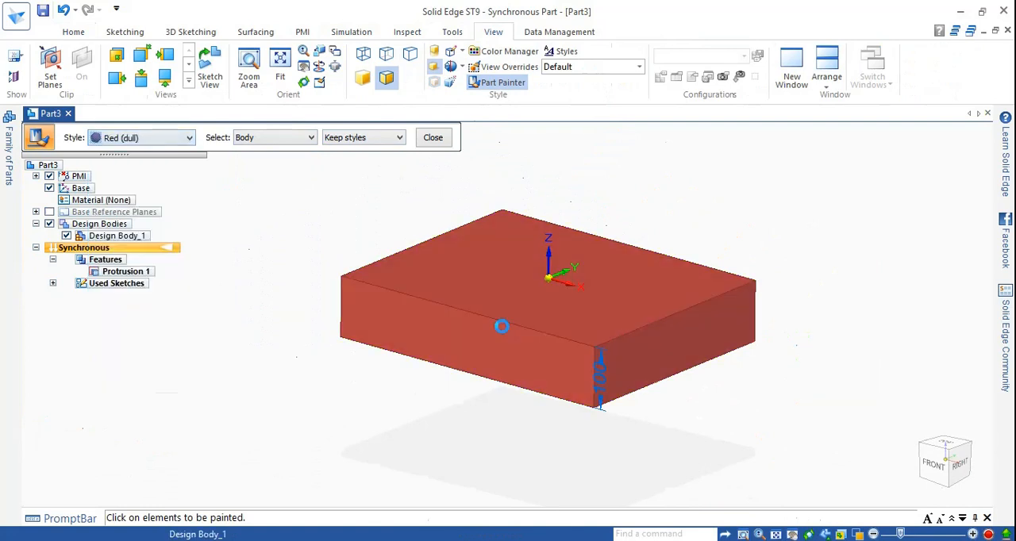
mouse_move(342, 242)
middle_mouse_down()
mouse_move(415, 245)
mouse_move(371, 317)
mouse_move(495, 244)
mouse_move(495, 196)
mouse_move(419, 245)
middle_mouse_up()
left_click(433, 138)
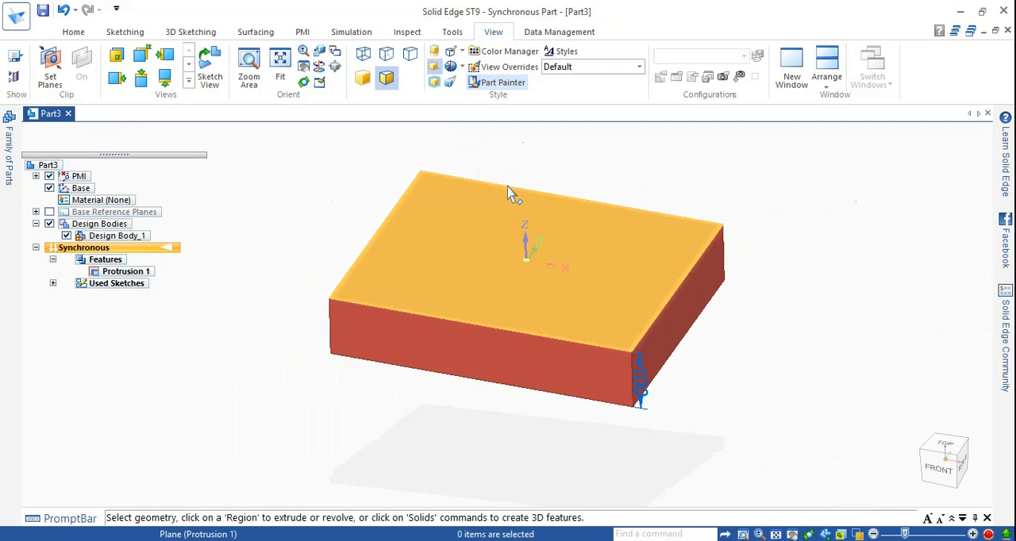
Step: Lock the sketch plane to the block's top face and draw a 200 mm vertical line left of the origin
scroll(501, 197, "up", 2)
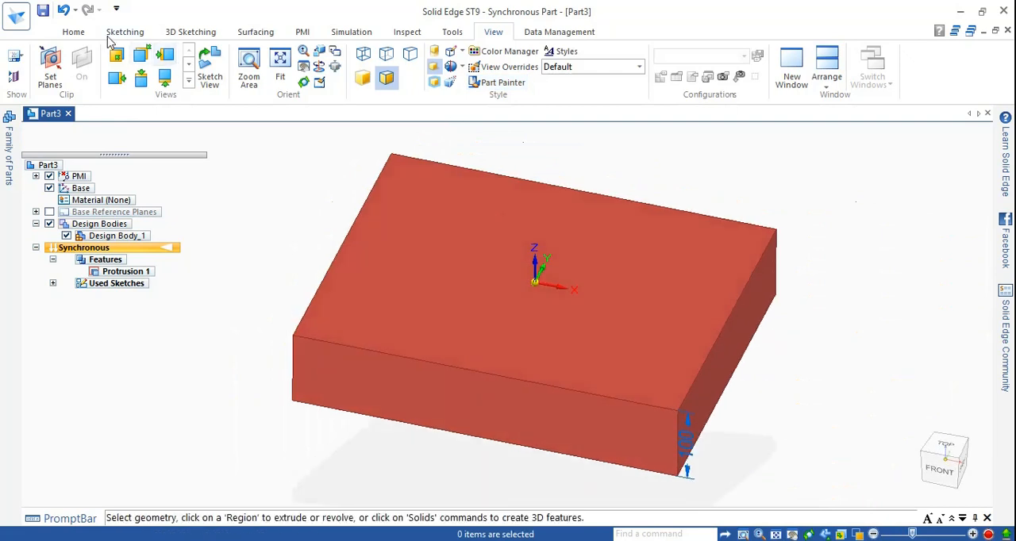
left_click(72, 32)
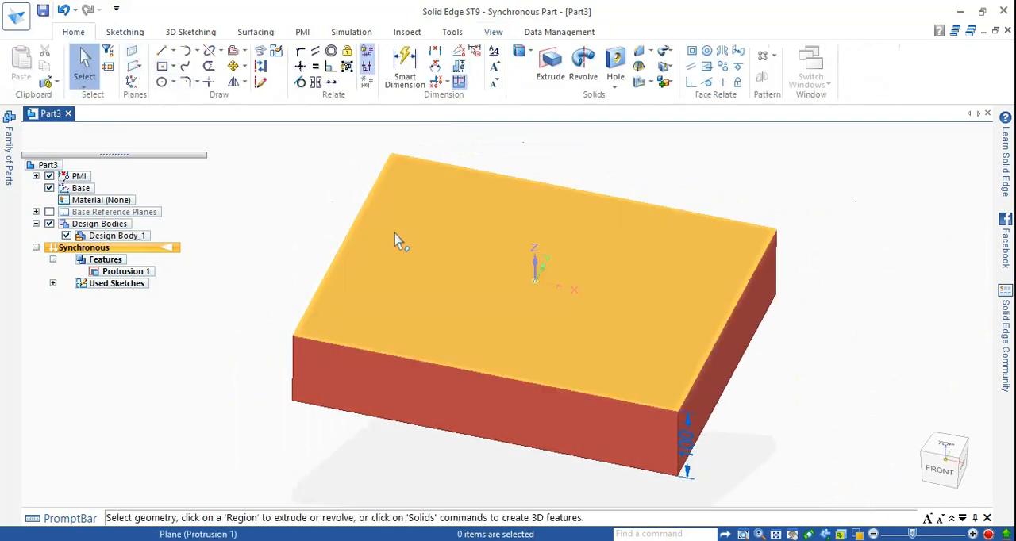
left_click(161, 50)
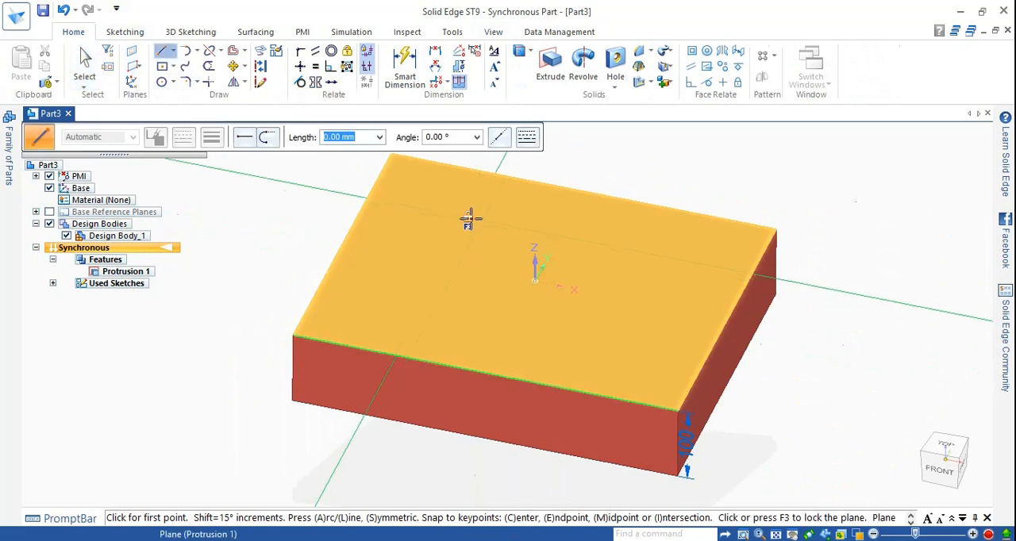
key("F3")
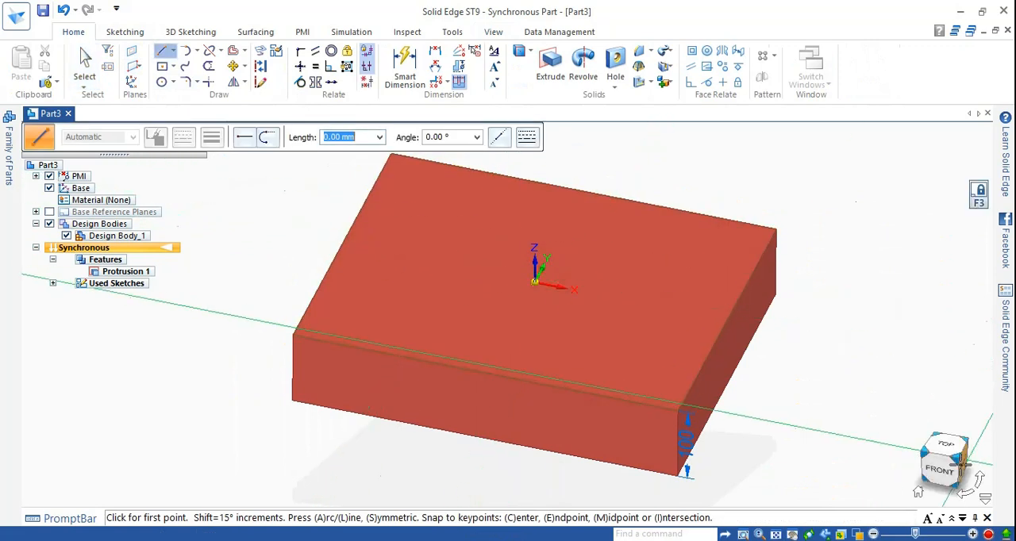
left_click(949, 444)
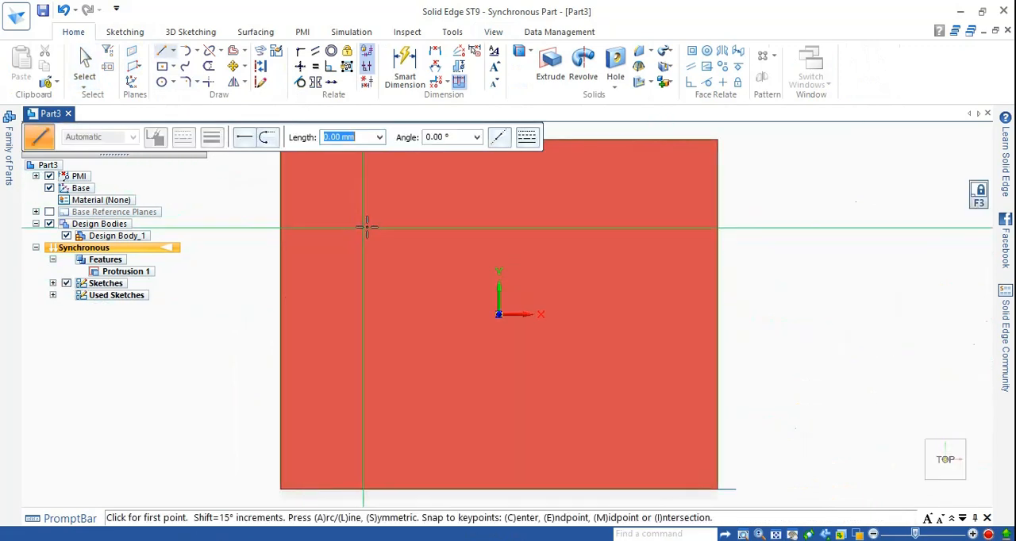
left_click(368, 231)
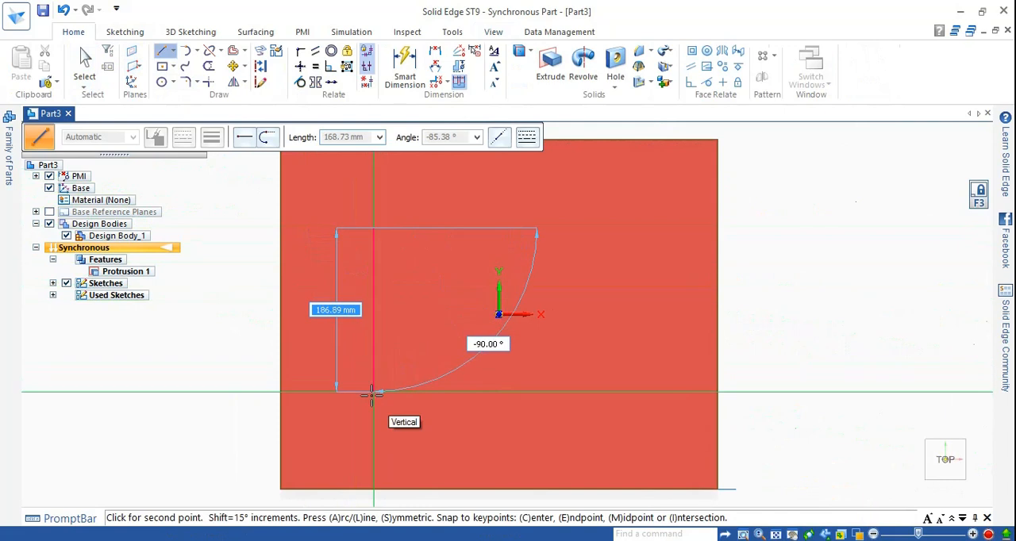
type("200")
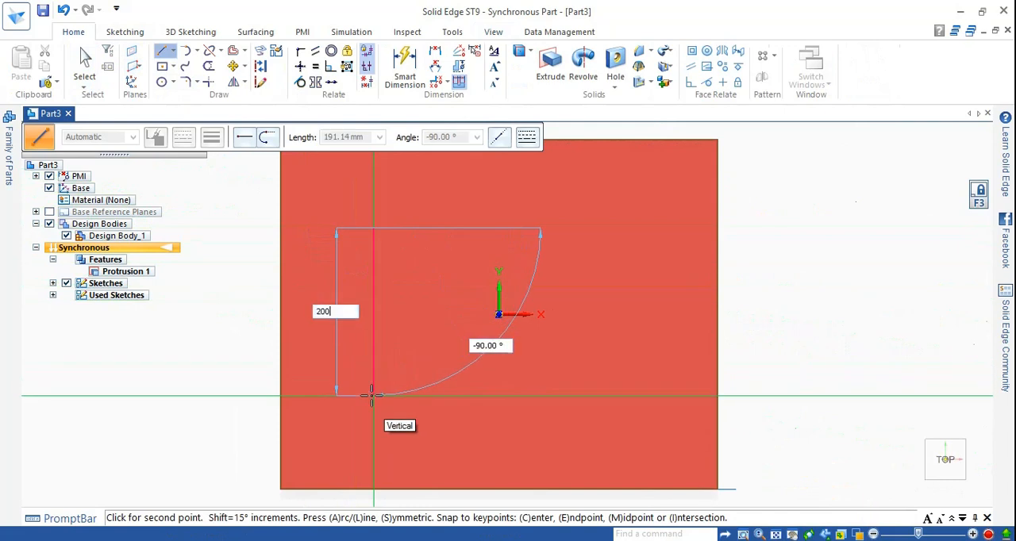
key("Tab")
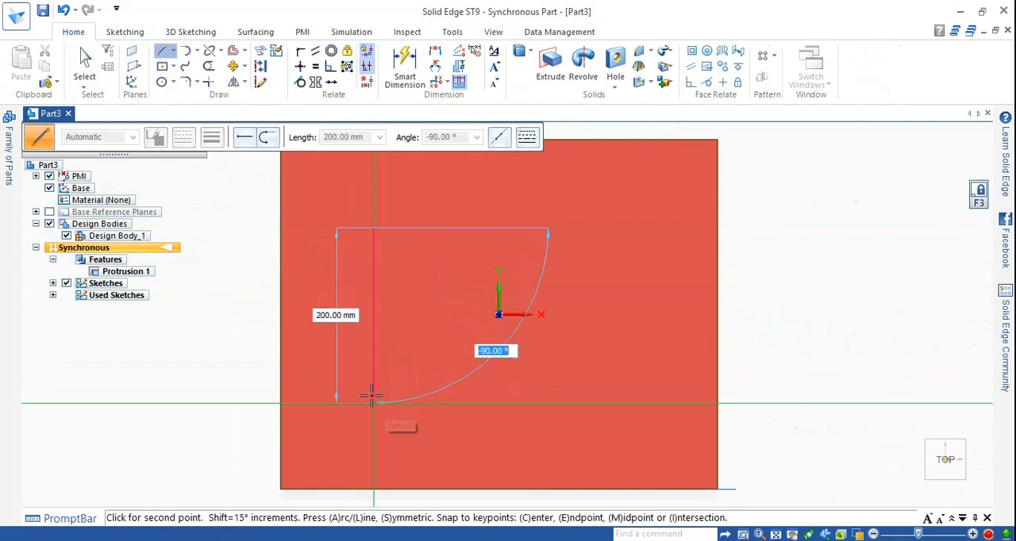
key("Return")
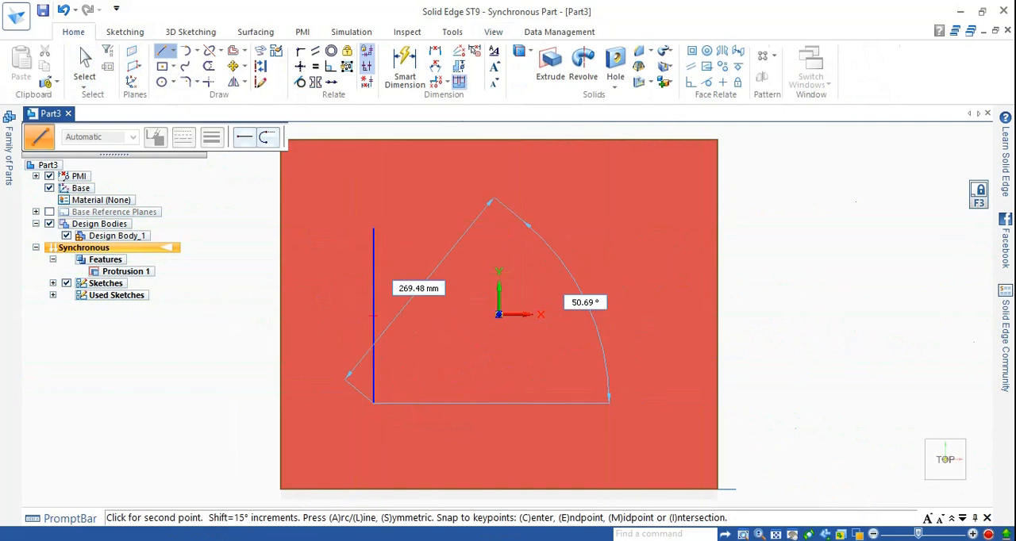
key("Escape")
Step: Draw a 250 mm vertical line just right of the origin, starting level with the first line's upper end
left_click(163, 53)
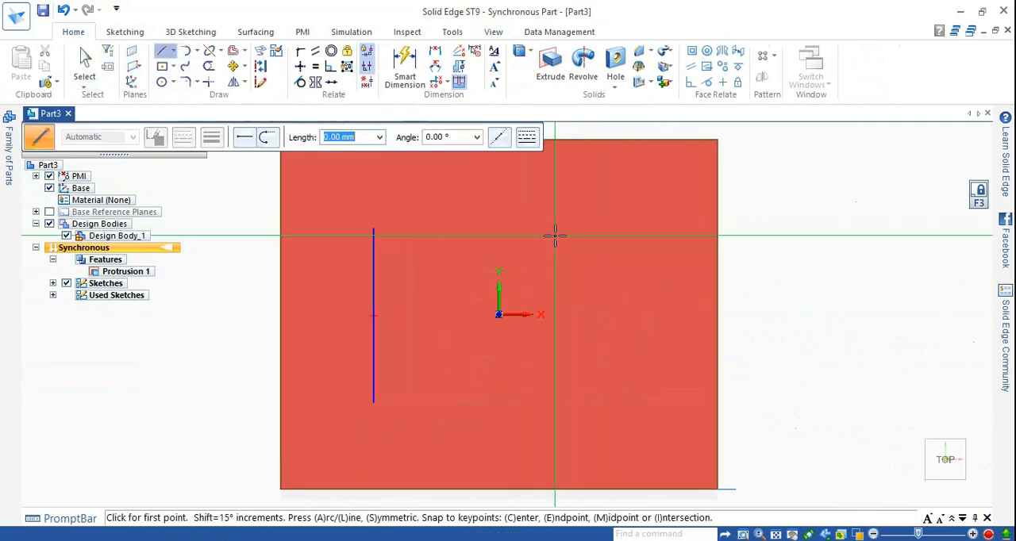
left_click(538, 227)
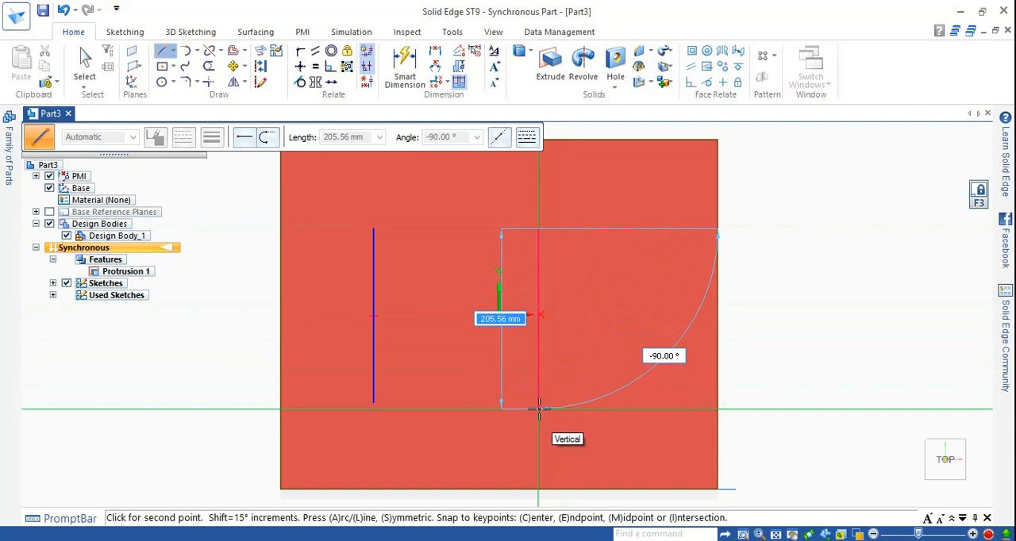
type("250")
key("Tab")
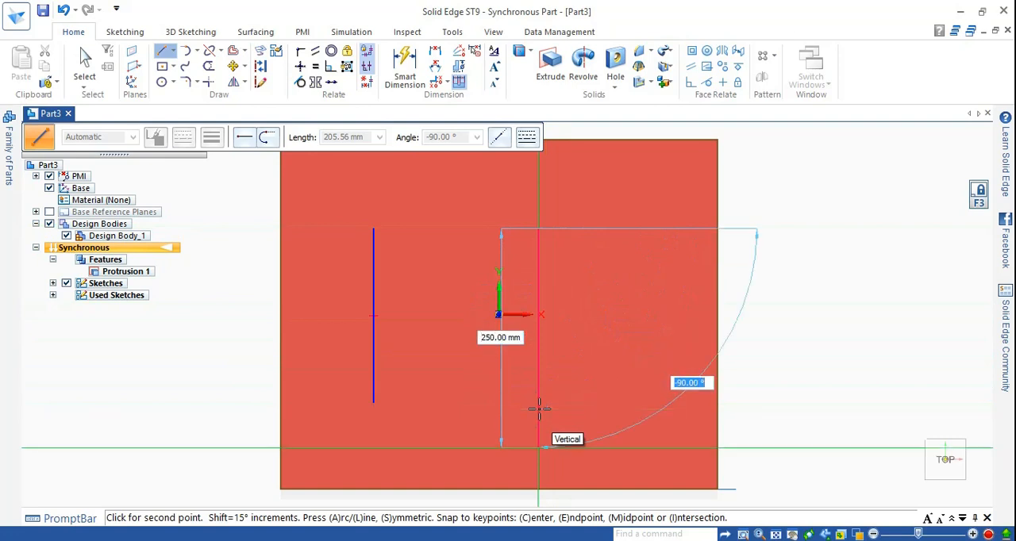
key("Return")
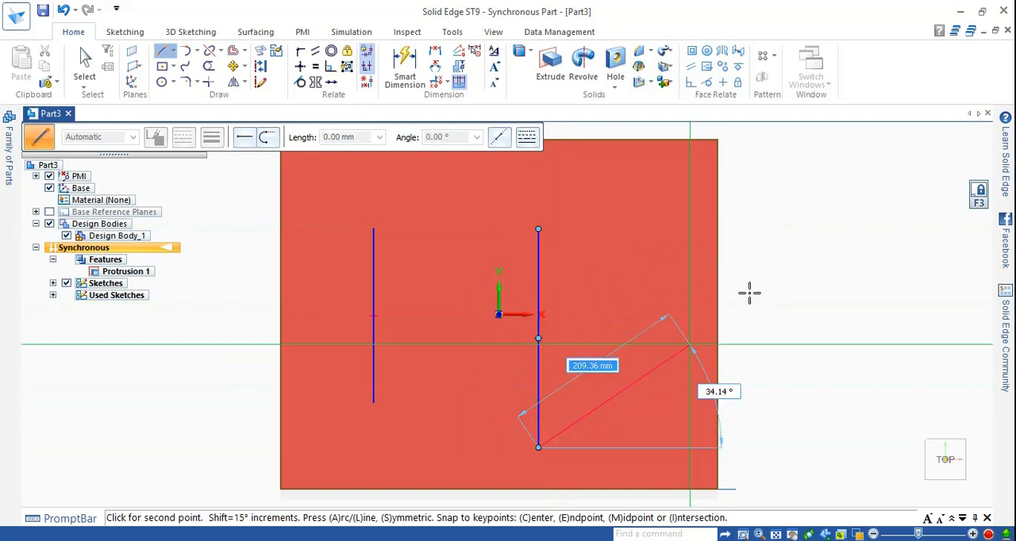
key("Escape")
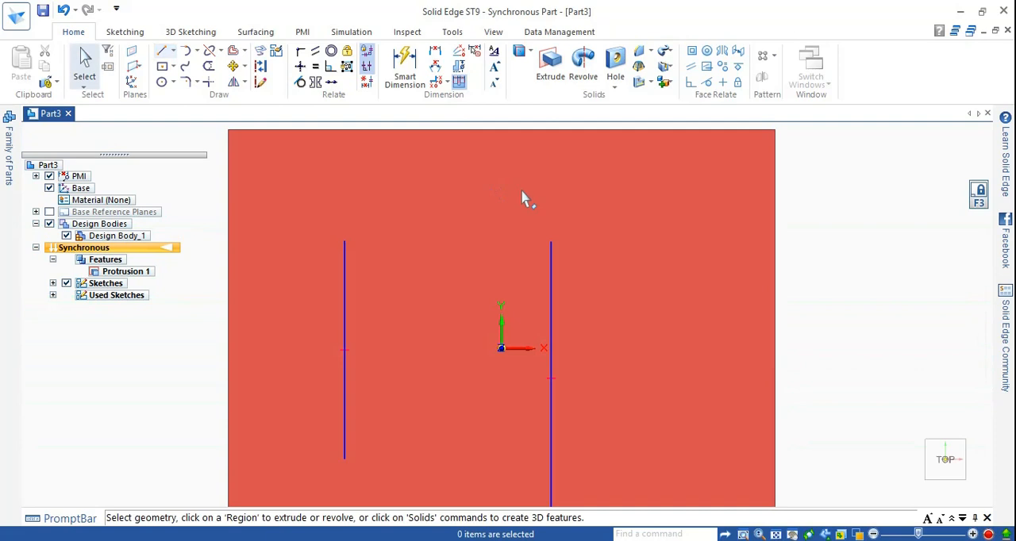
Step: Draw a horizontal line on the top face, above the two vertical lines and near the block's back edge
left_click(161, 50)
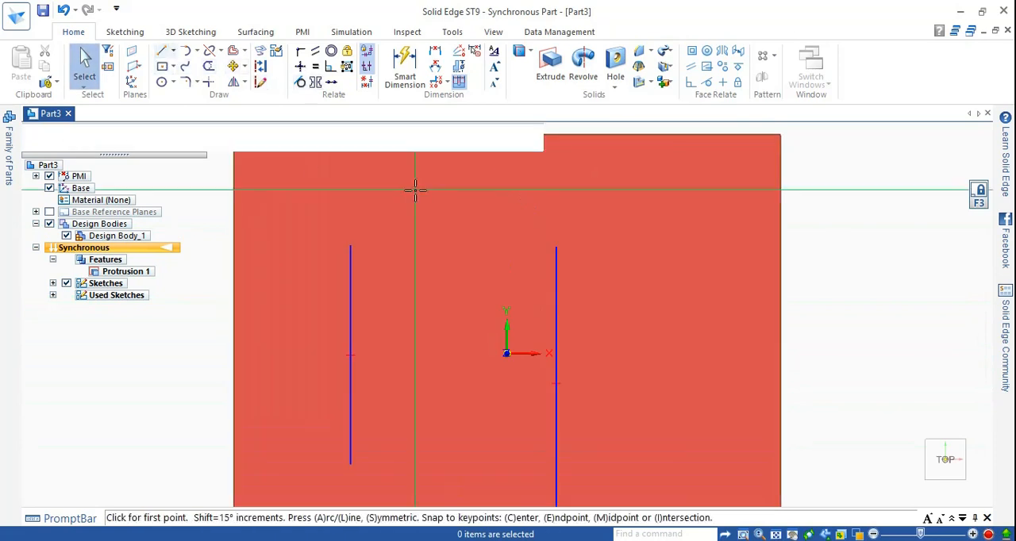
left_click(415, 191)
left_click(704, 189)
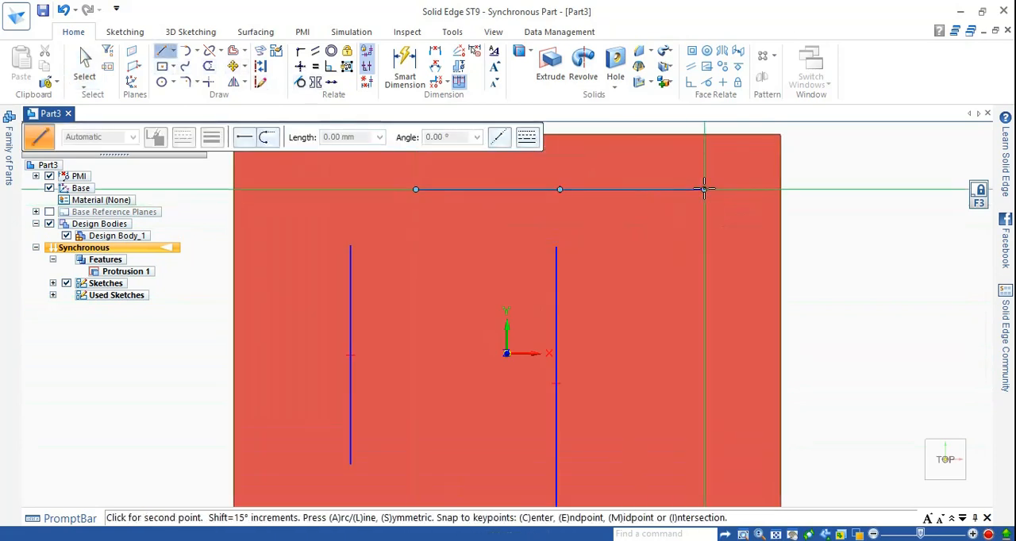
key("Escape")
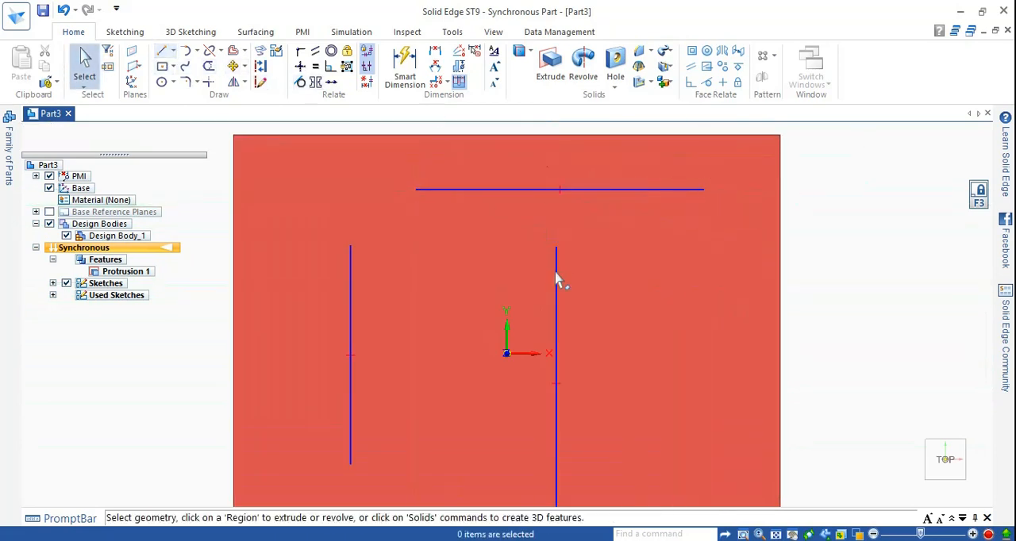
Step: Paint the block body with the Orange style and close Part Painter
middle_click_drag(630, 343, 555, 211)
left_click(457, 34)
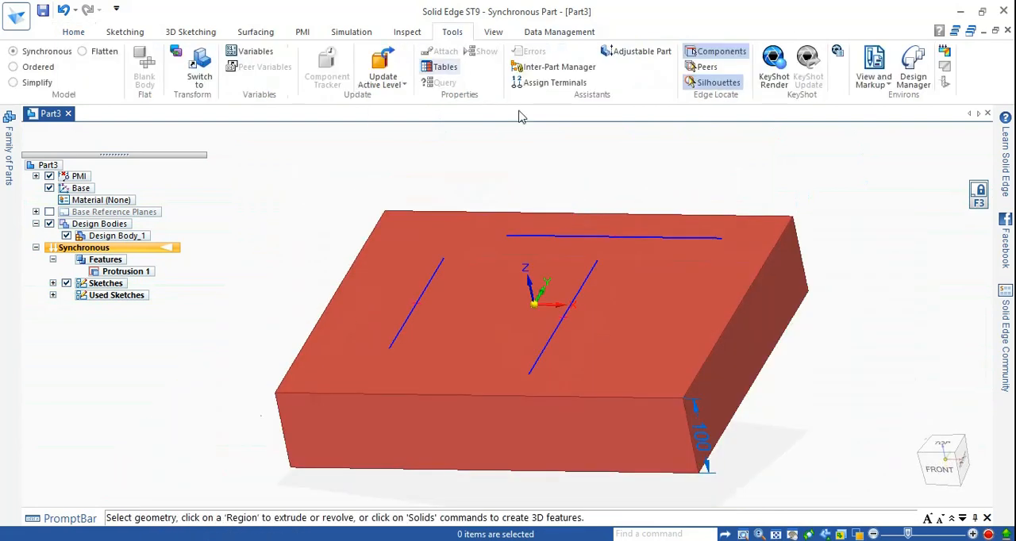
left_click(493, 32)
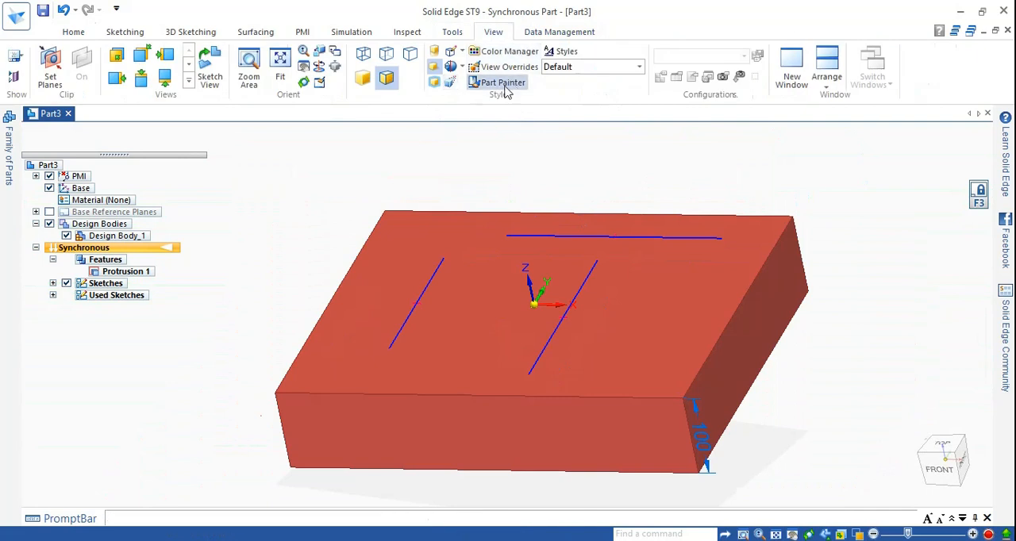
left_click(497, 82)
left_click(109, 139)
scroll(121, 206, "up", 3)
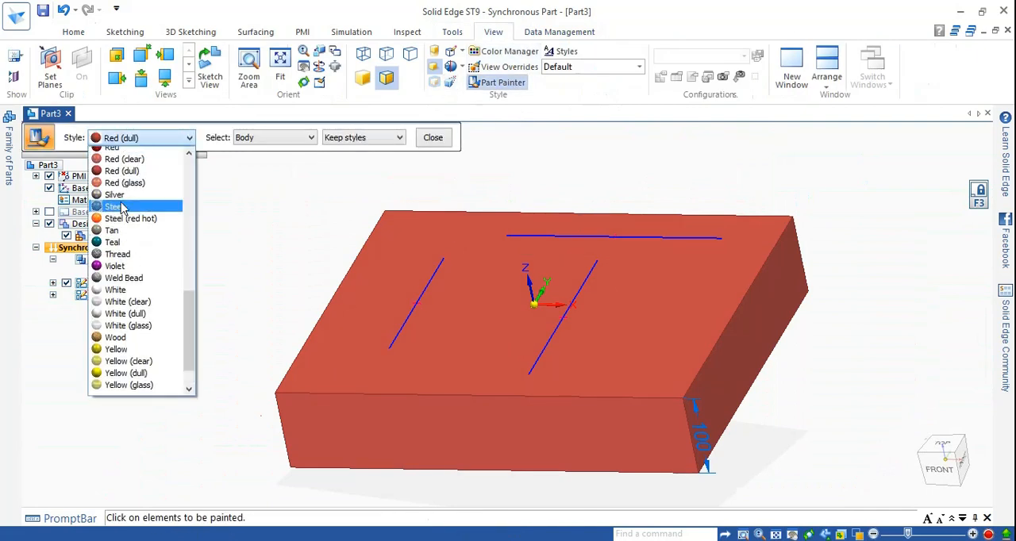
scroll(123, 262, "up", 5)
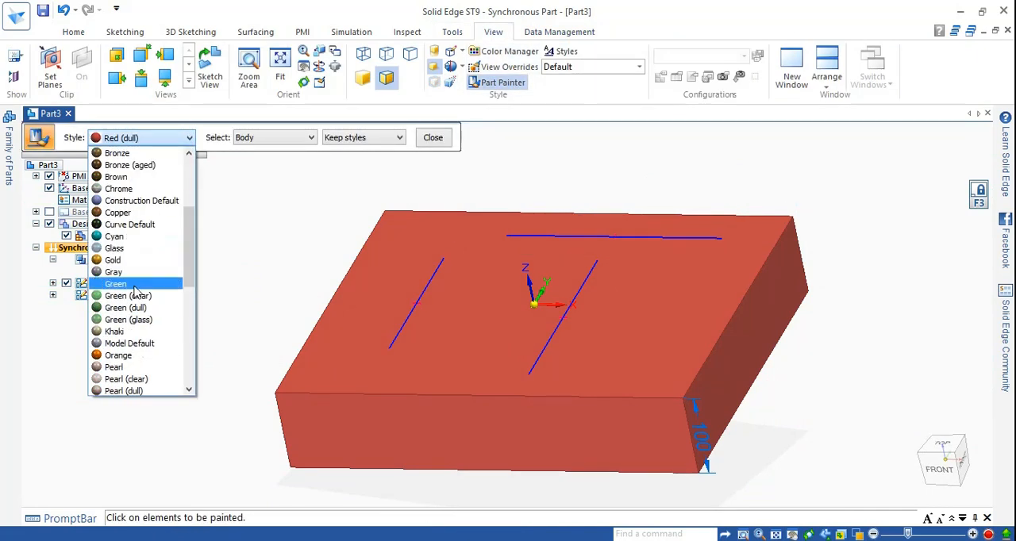
scroll(127, 317, "down", 1)
left_click(127, 320)
left_click(365, 241)
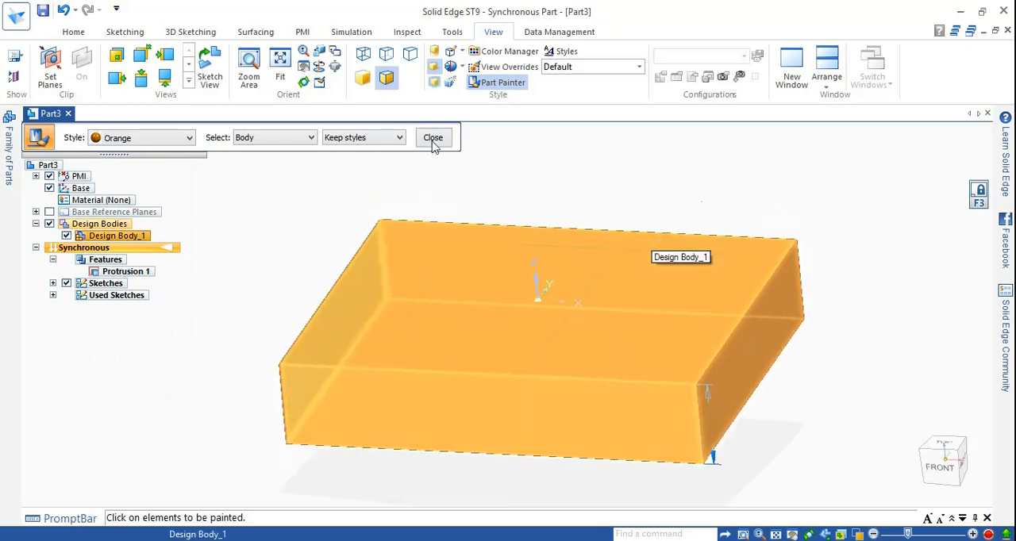
left_click(433, 137)
Step: Configure the Slot command with a 25 mm width, arc ends and no counterbore
middle_click_drag(527, 208, 533, 215)
scroll(474, 231, "up", 2)
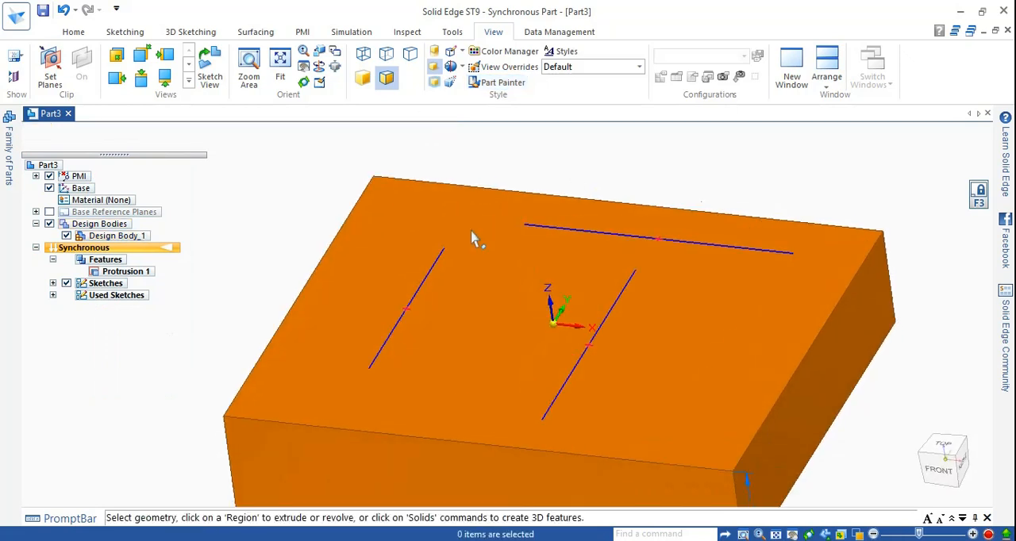
scroll(478, 190, "down", 3)
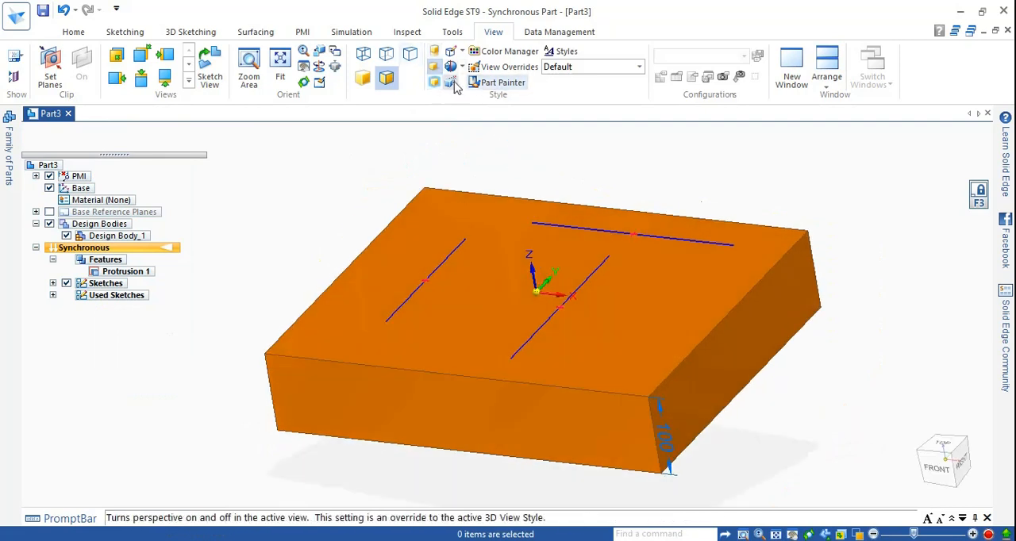
left_click(73, 34)
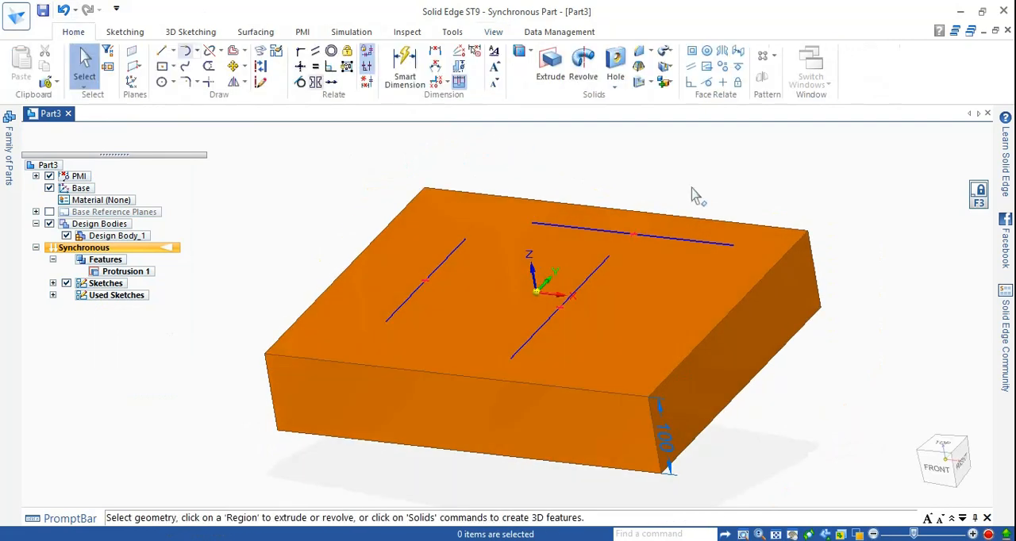
left_click(616, 88)
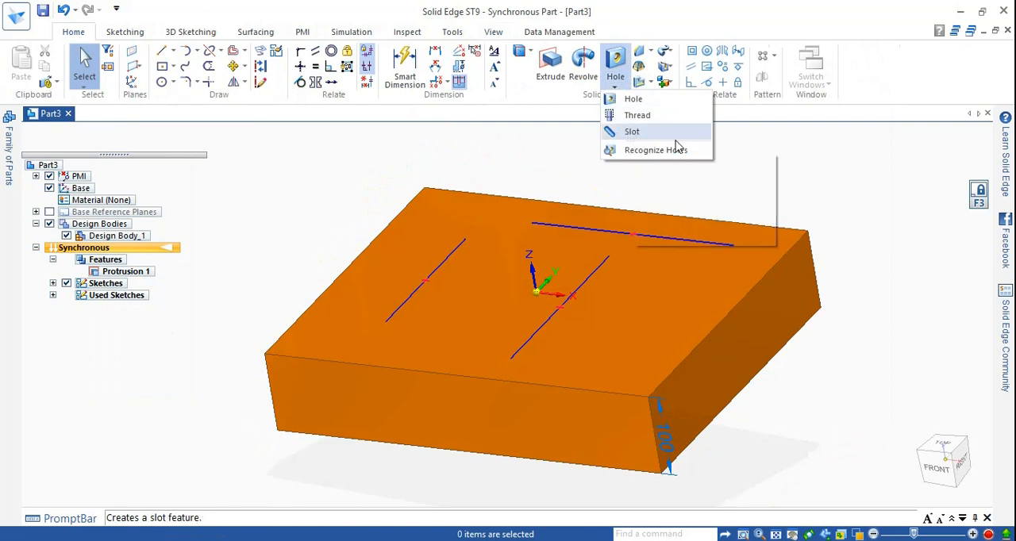
left_click(632, 133)
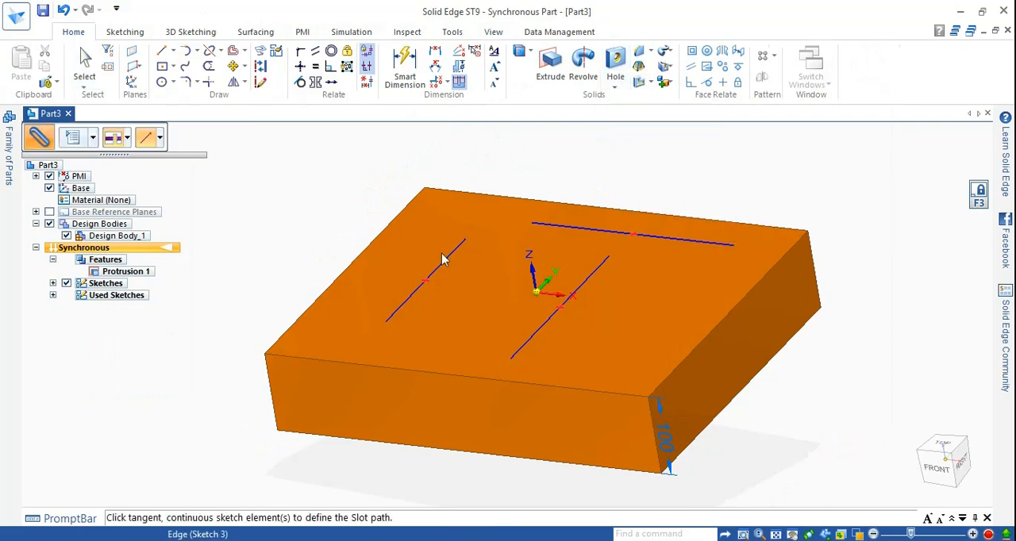
left_click(73, 139)
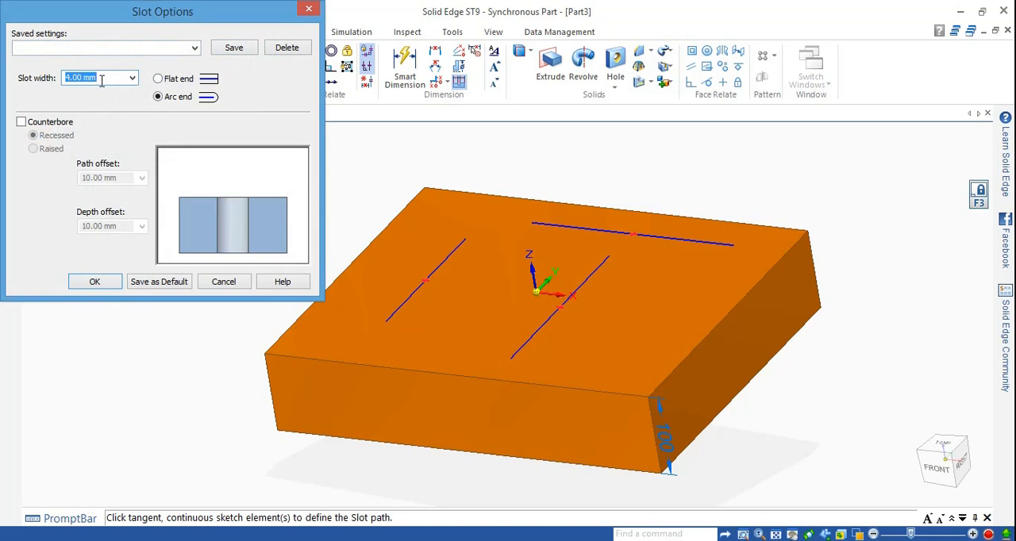
type("25")
left_click(52, 125)
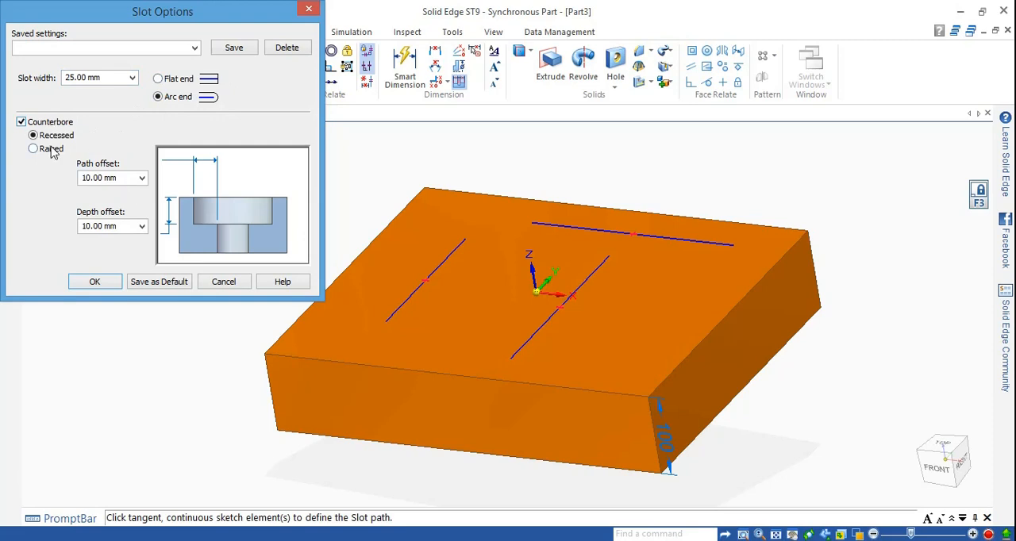
left_click(21, 124)
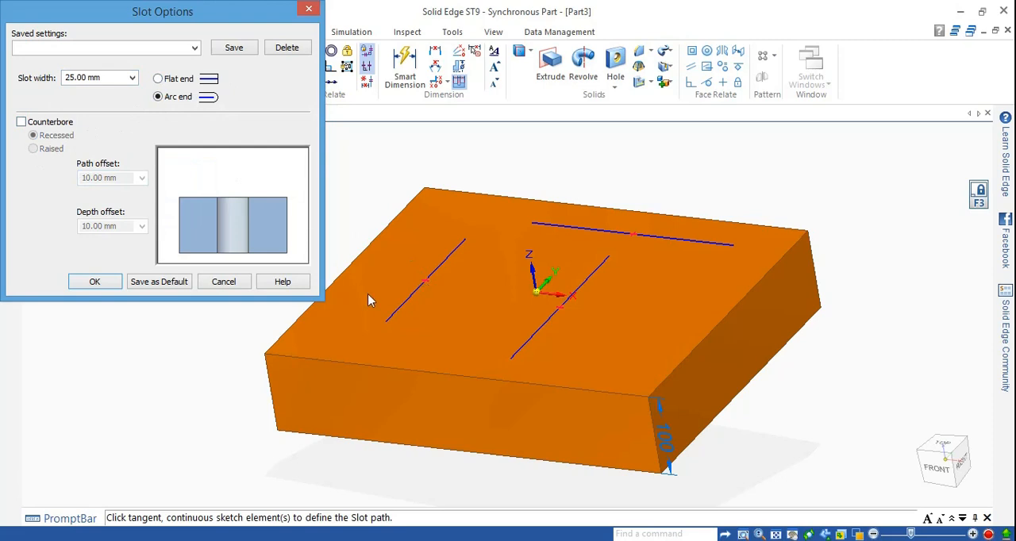
left_click(95, 282)
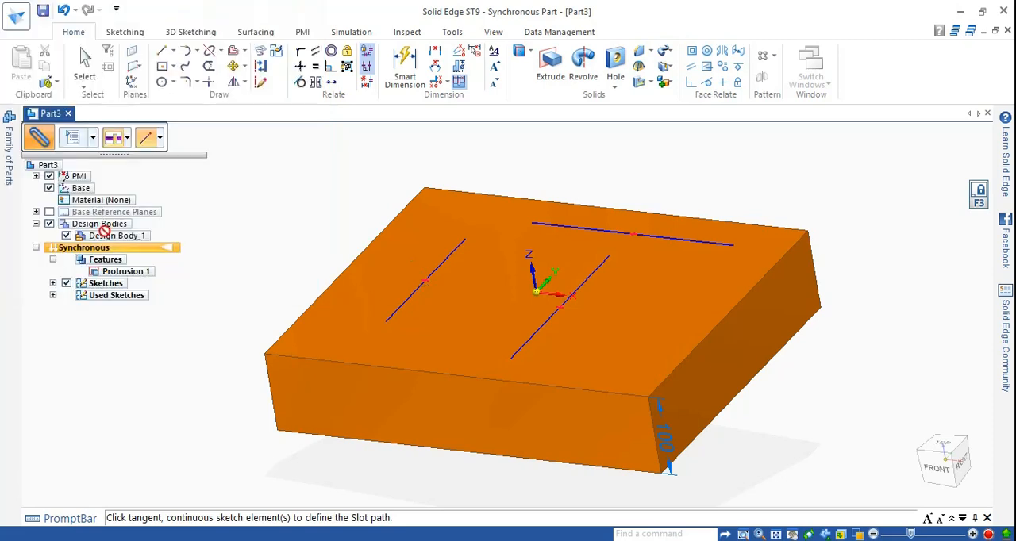
key("Escape")
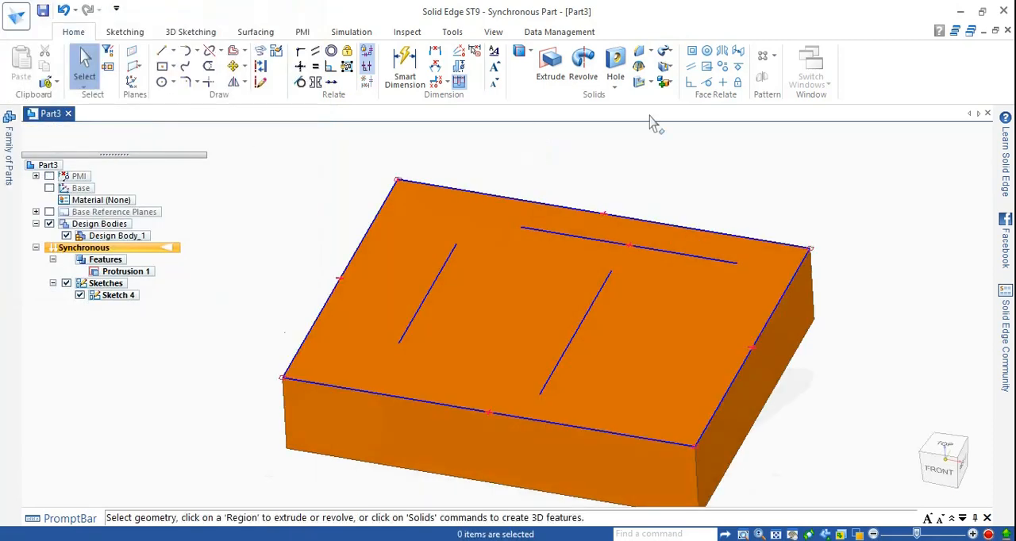
Step: Turn off the counterbore and cut a 25 mm deep arc-ended slot along the shorter line left of the origin
left_click(615, 87)
left_click(627, 129)
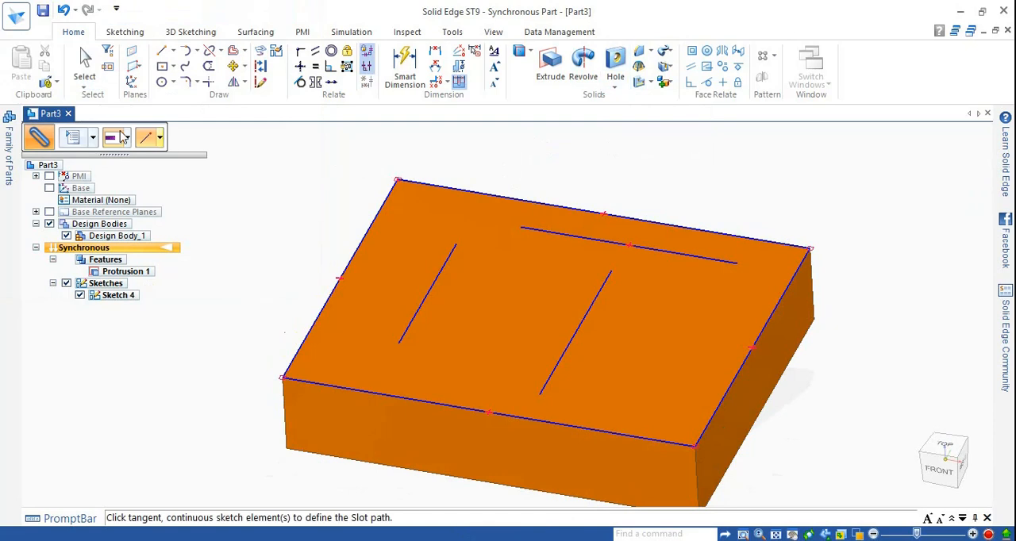
left_click(76, 140)
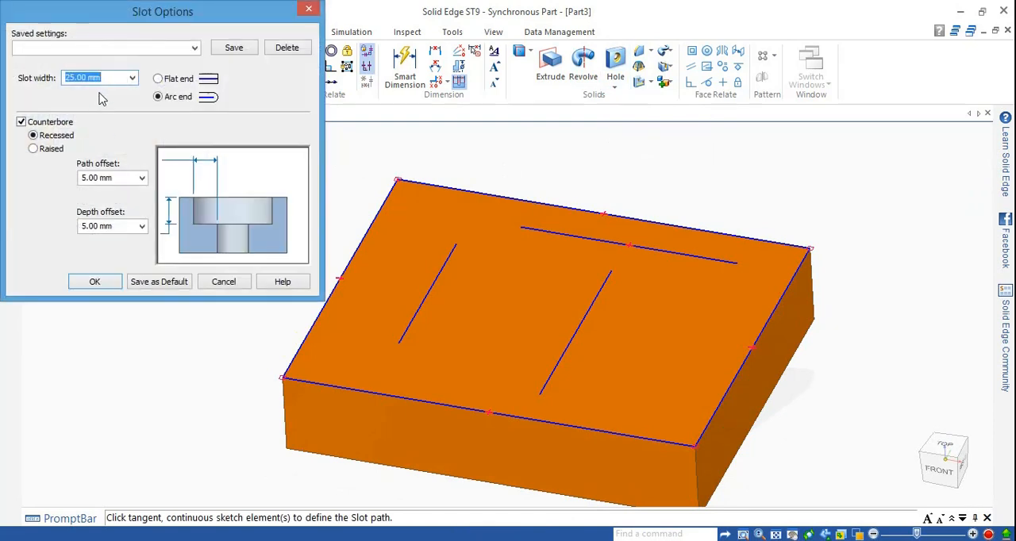
left_click(22, 122)
left_click(93, 283)
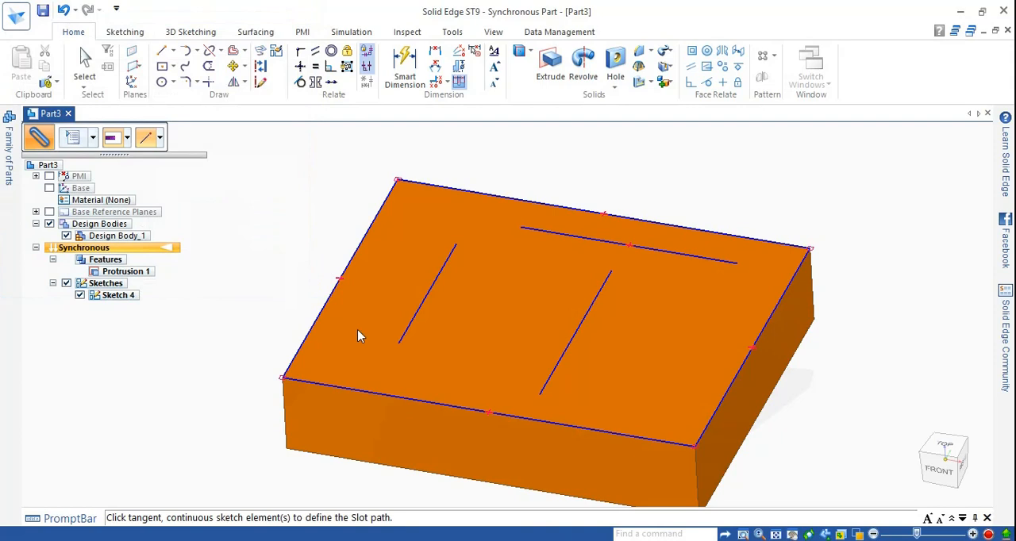
left_click(414, 320)
scroll(442, 300, "up", 2)
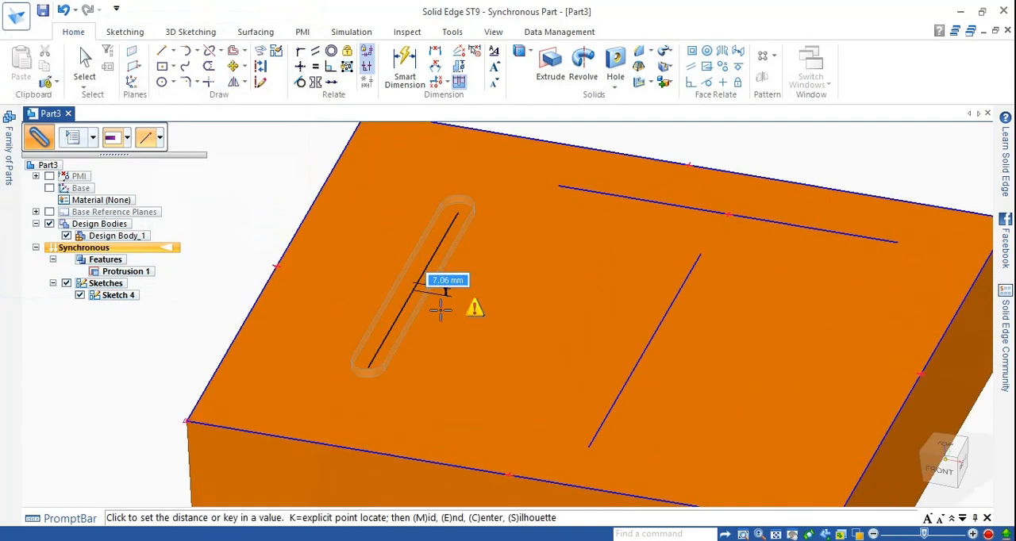
type("25")
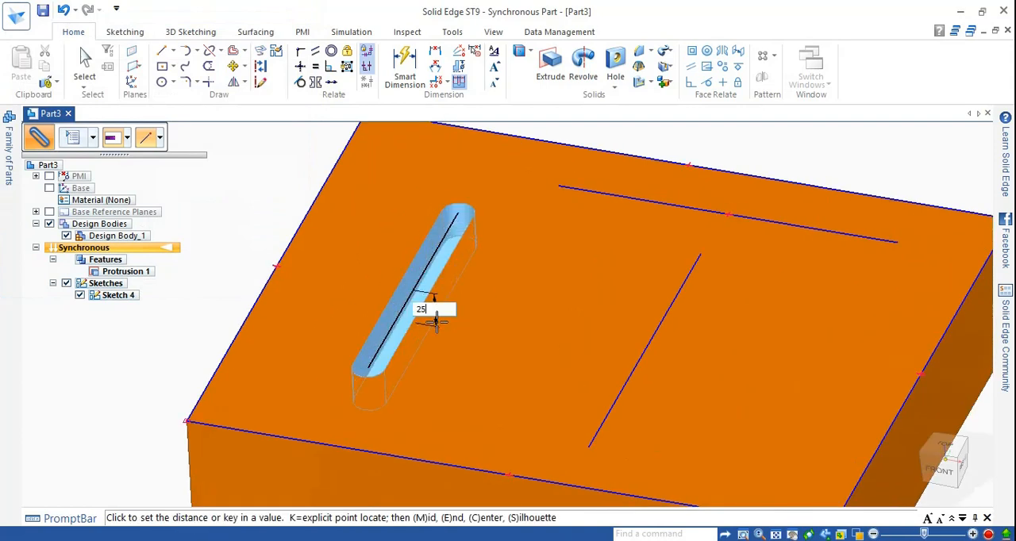
key("Return")
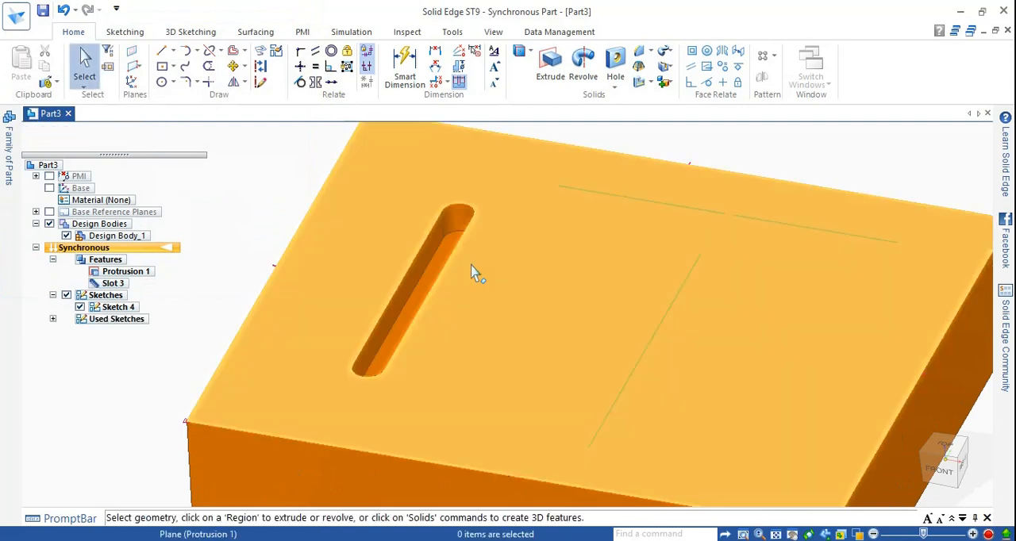
Step: Start another slot and set its options to flat ends
middle_click_drag(470, 267, 459, 285)
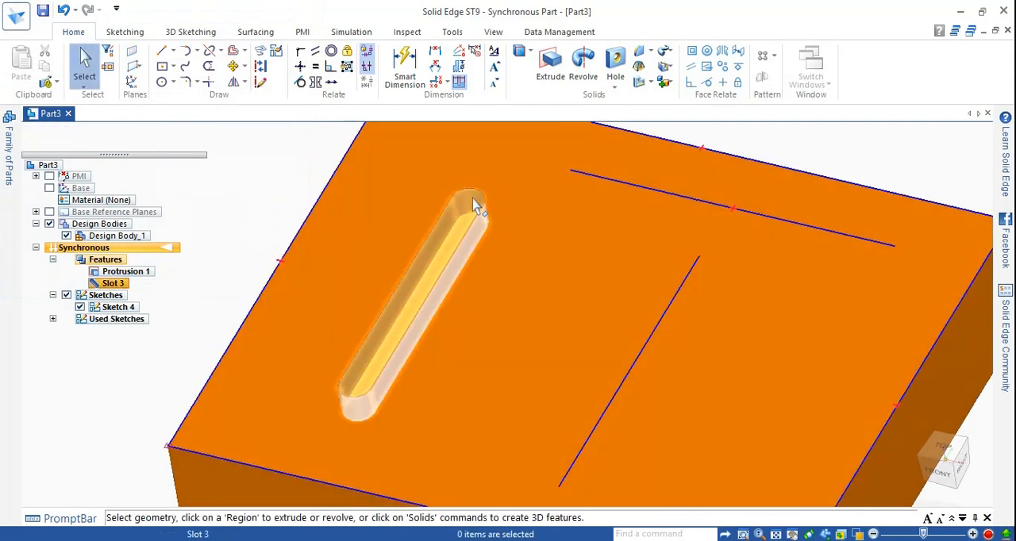
scroll(675, 187, "down", 2)
scroll(707, 154, "down", 1)
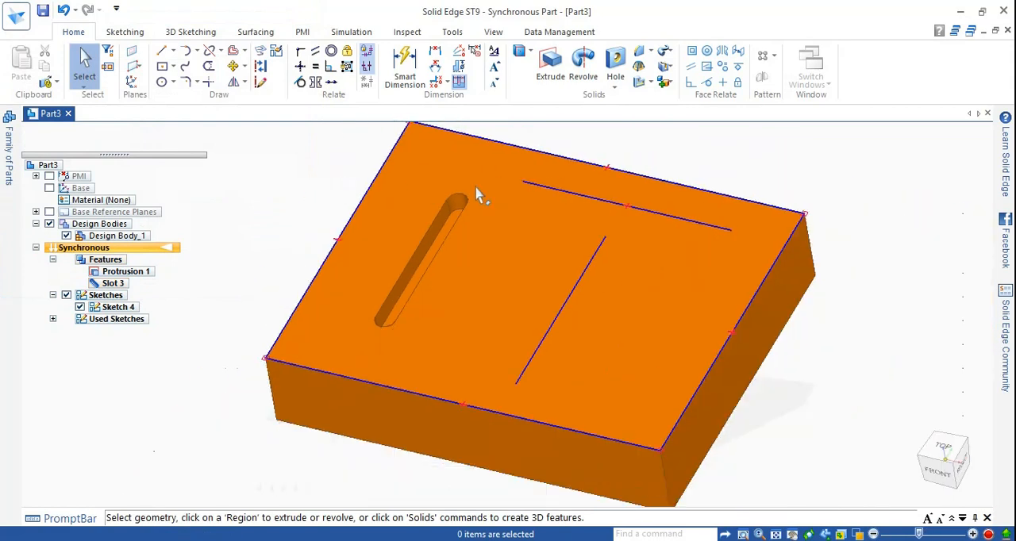
left_click(616, 88)
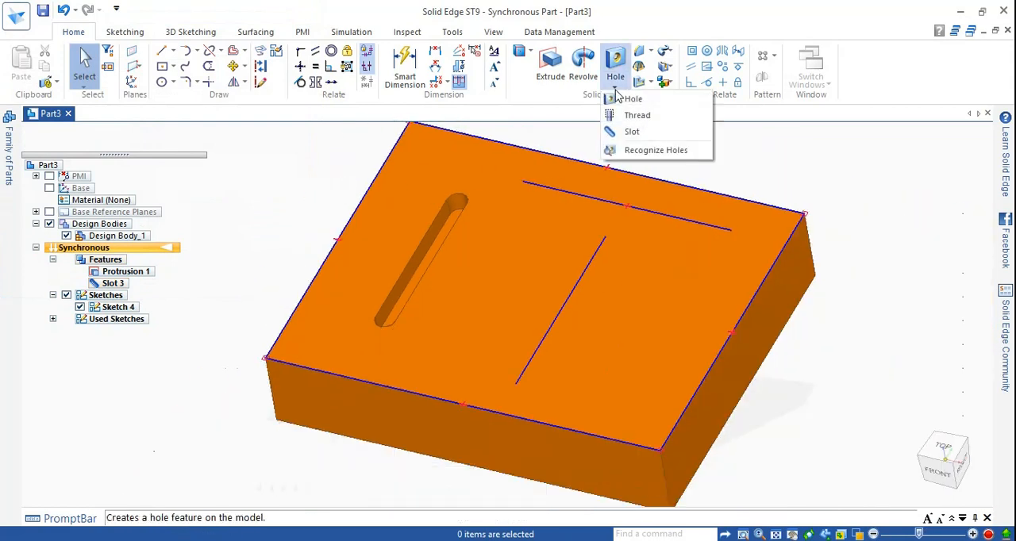
left_click(632, 133)
left_click(70, 141)
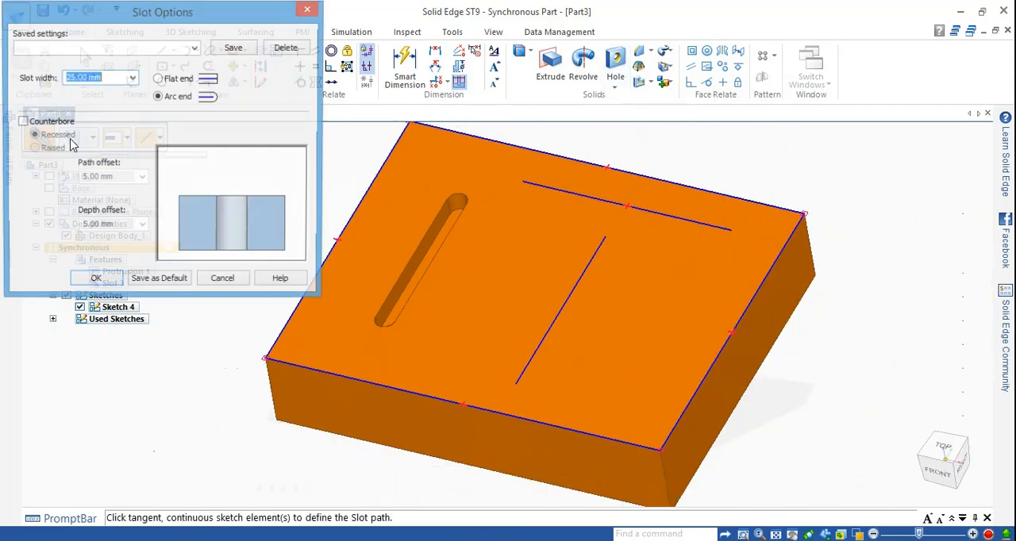
left_click(159, 79)
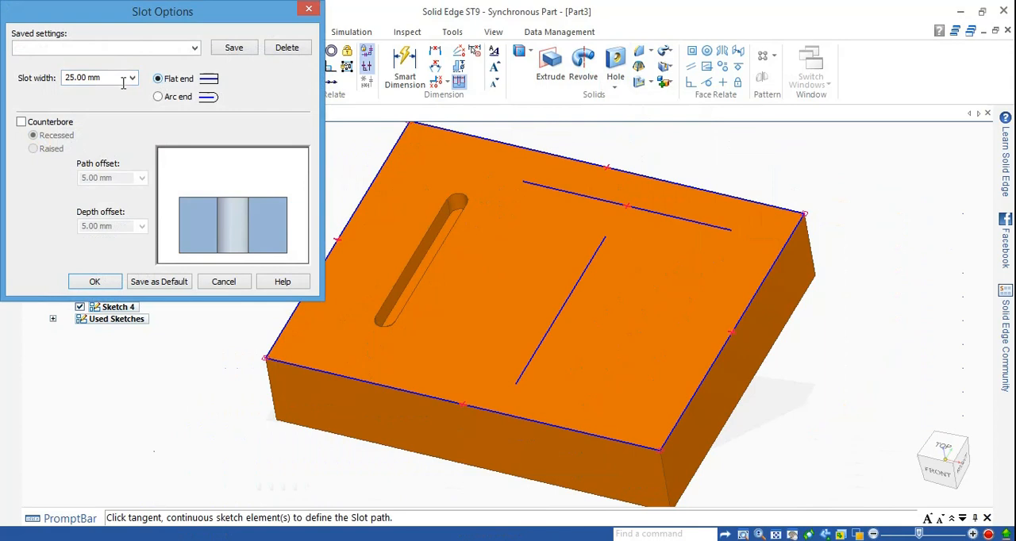
left_click(94, 284)
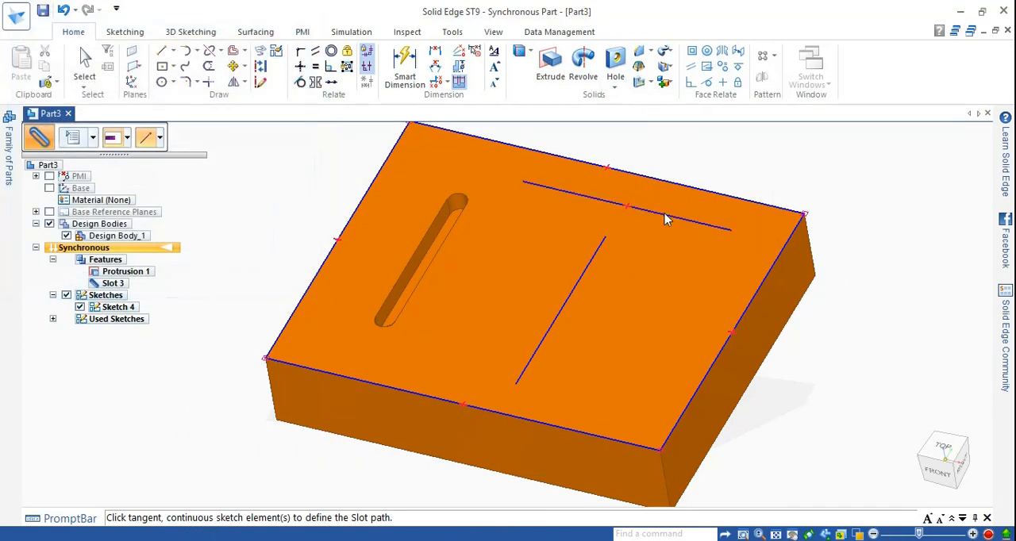
Step: Cut the flat-ended slot 30 mm deep along the line near the block's back edge
left_click(666, 216)
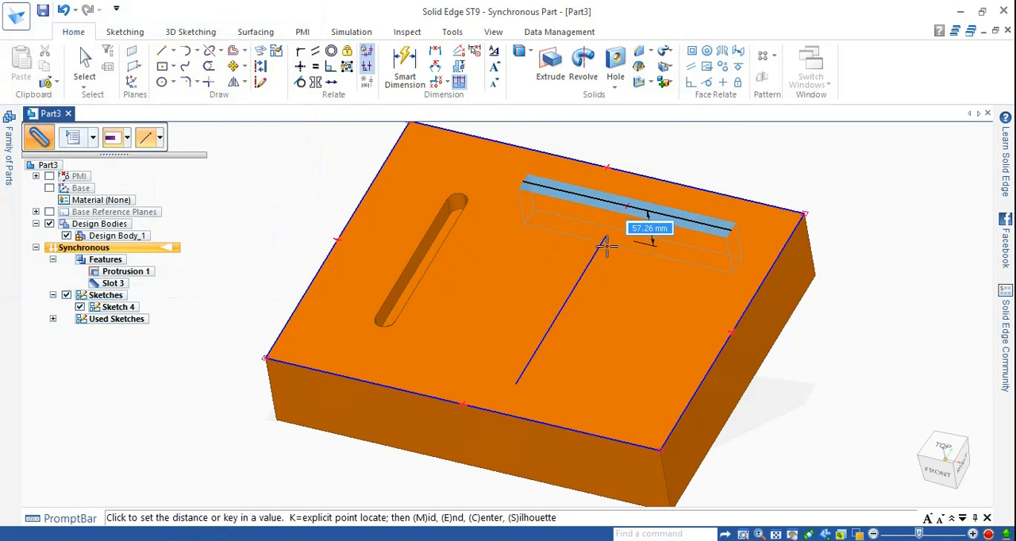
type("30")
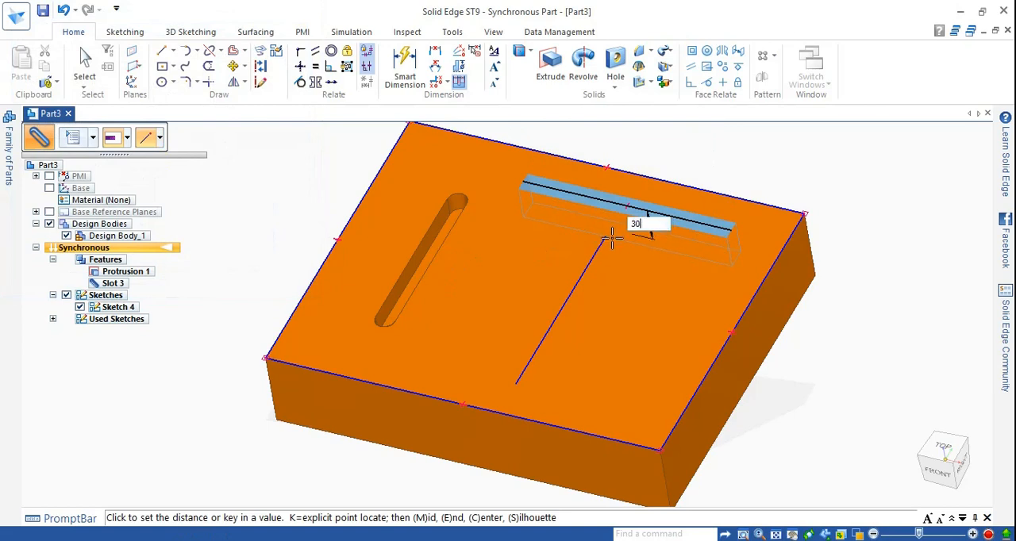
key("Return")
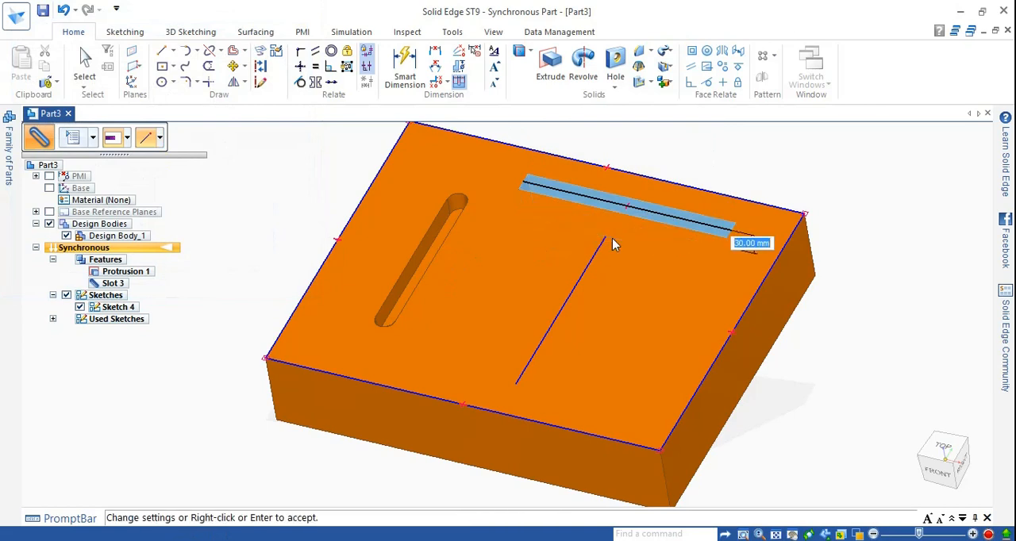
right_click(612, 238)
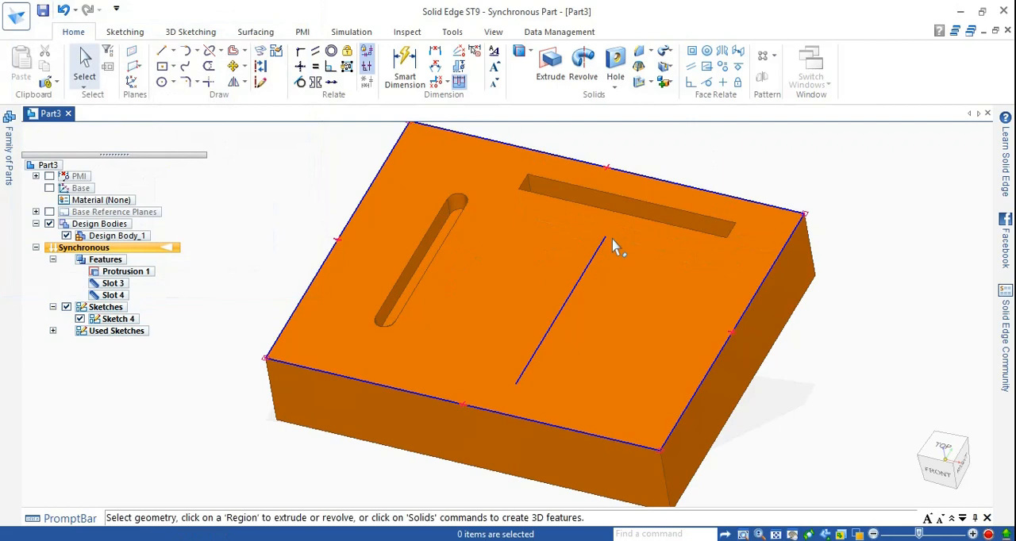
Step: Examine the shapes of the arc-ended and flat-ended slots on the block's top face
middle_click_drag(757, 199, 758, 243)
scroll(570, 195, "up", 2)
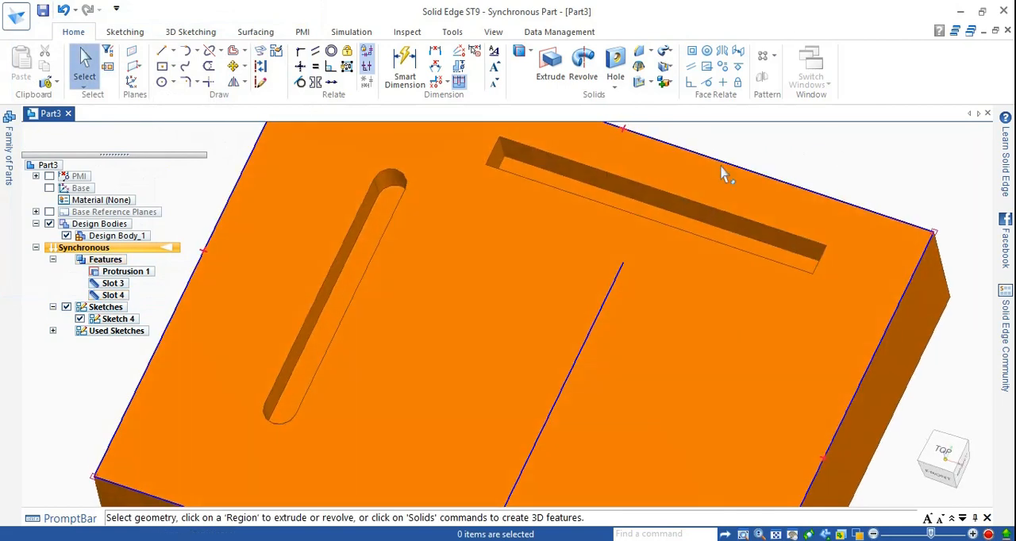
scroll(469, 277, "down", 3)
scroll(471, 233, "up", 2)
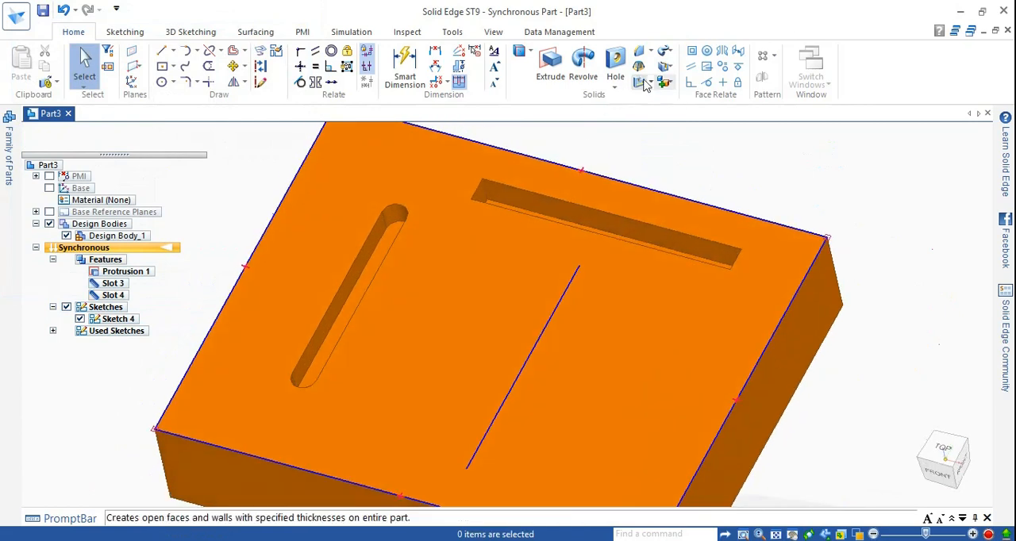
left_click(615, 83)
left_click(624, 235)
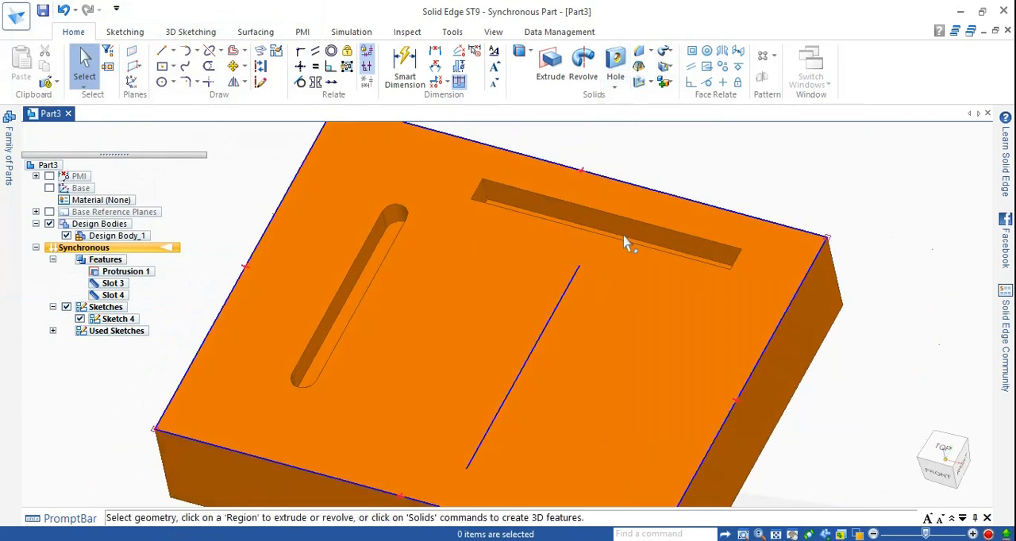
scroll(376, 227, "up", 2)
scroll(403, 218, "down", 2)
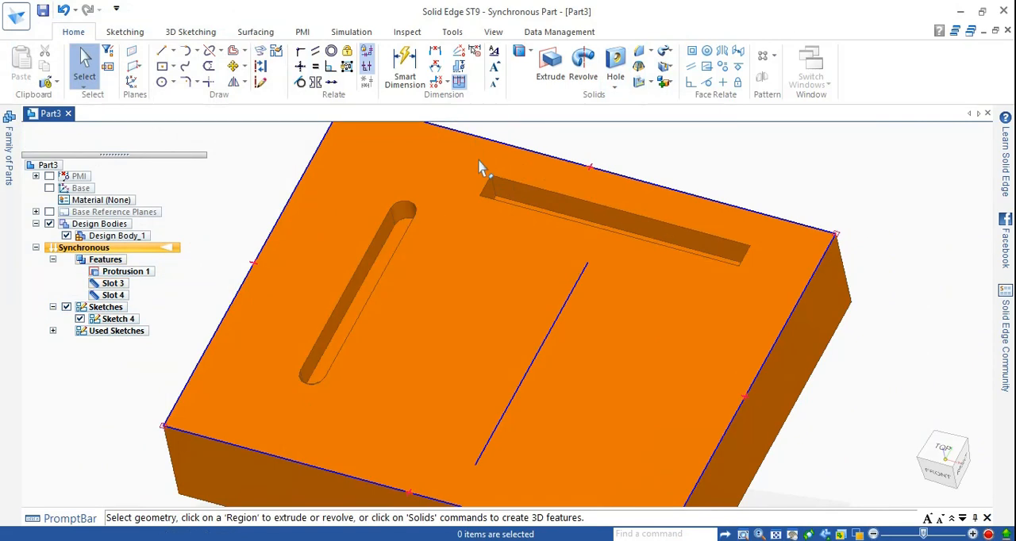
Step: Start another slot and enable a recessed counterbore with 5 mm path and depth offsets in its options
scroll(481, 166, "down", 3)
left_click(615, 88)
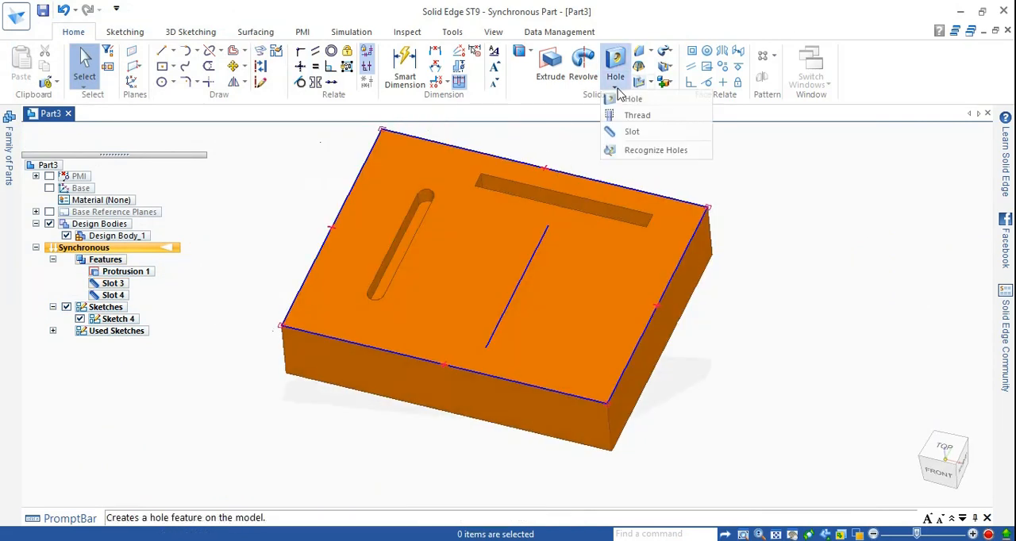
left_click(635, 132)
left_click(37, 136)
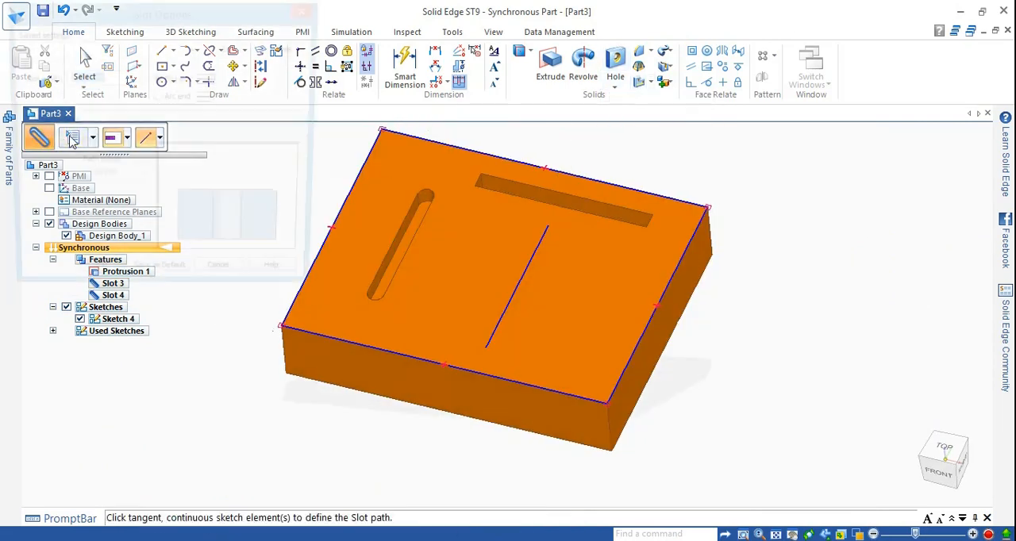
left_click(22, 123)
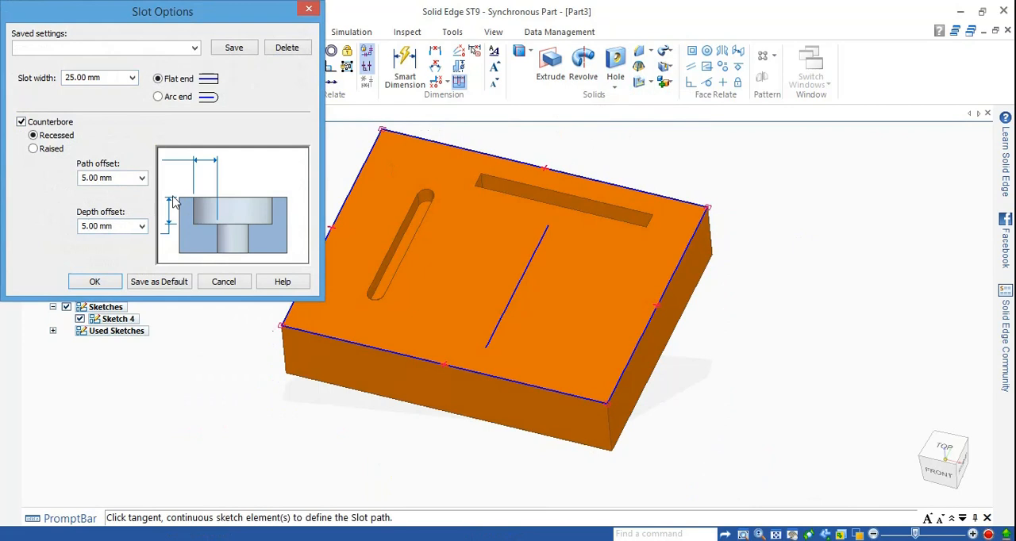
left_click(94, 282)
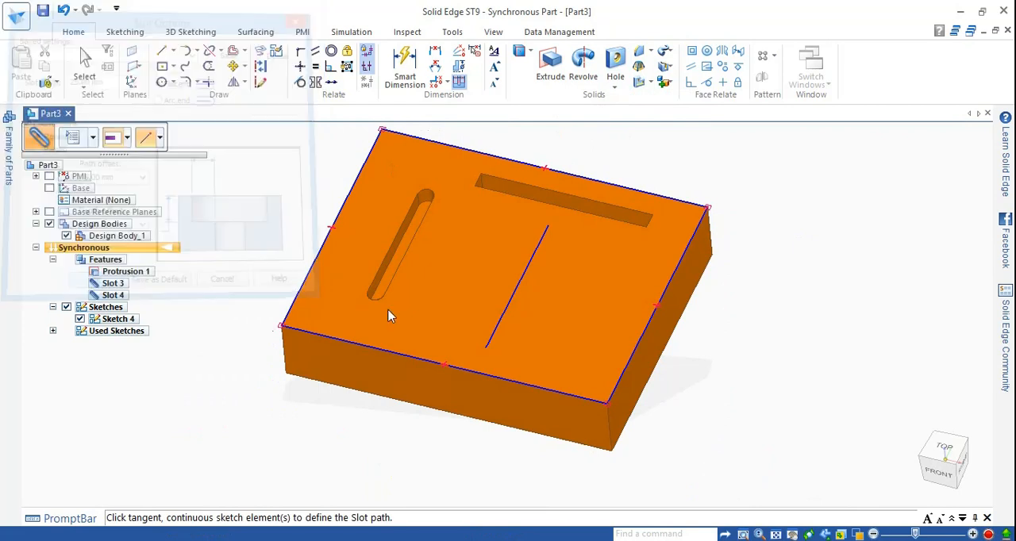
Step: Use the remaining sketched line on the block's top face as the slot path and switch the slot to arc ends
left_click(499, 325)
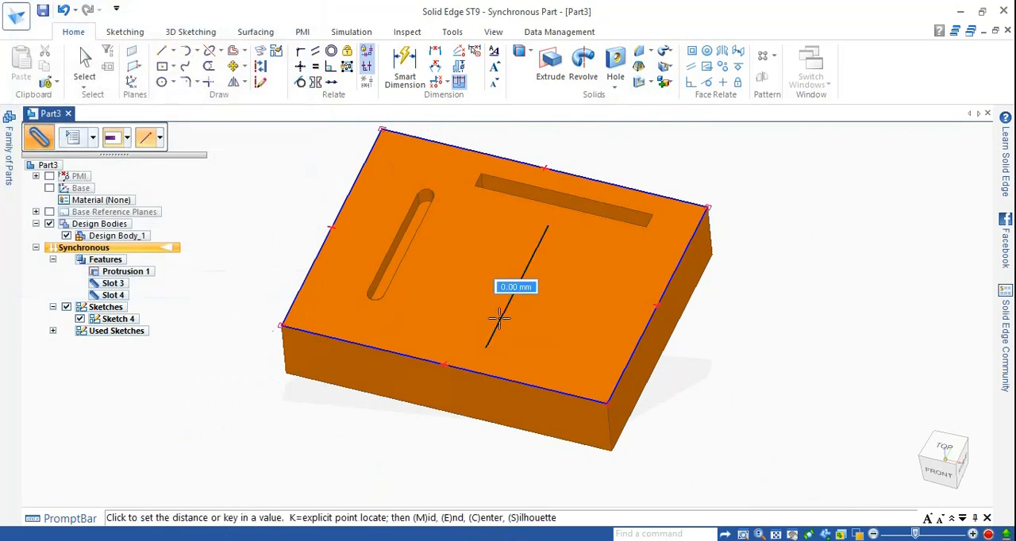
scroll(500, 330, "up", 3)
scroll(503, 321, "up", 2)
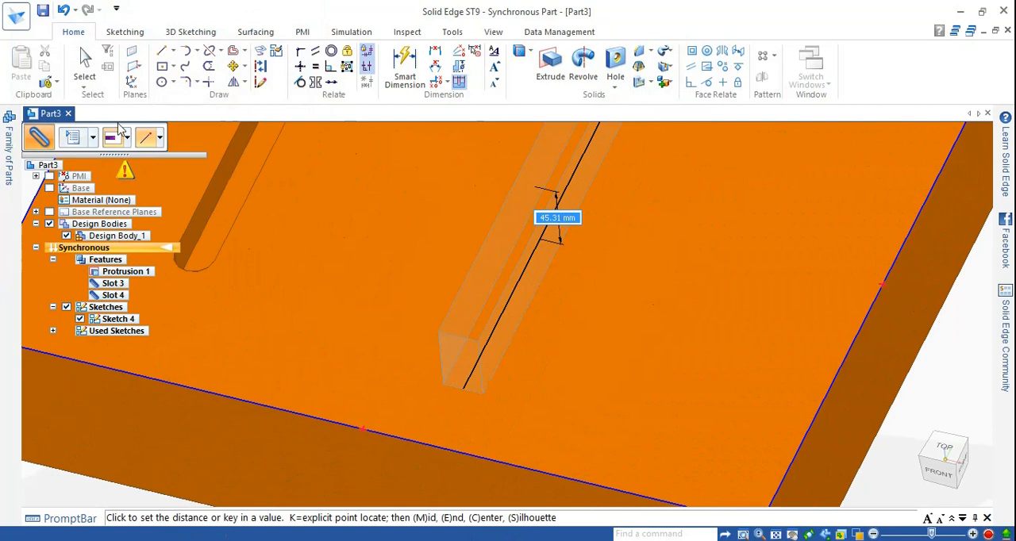
left_click(74, 138)
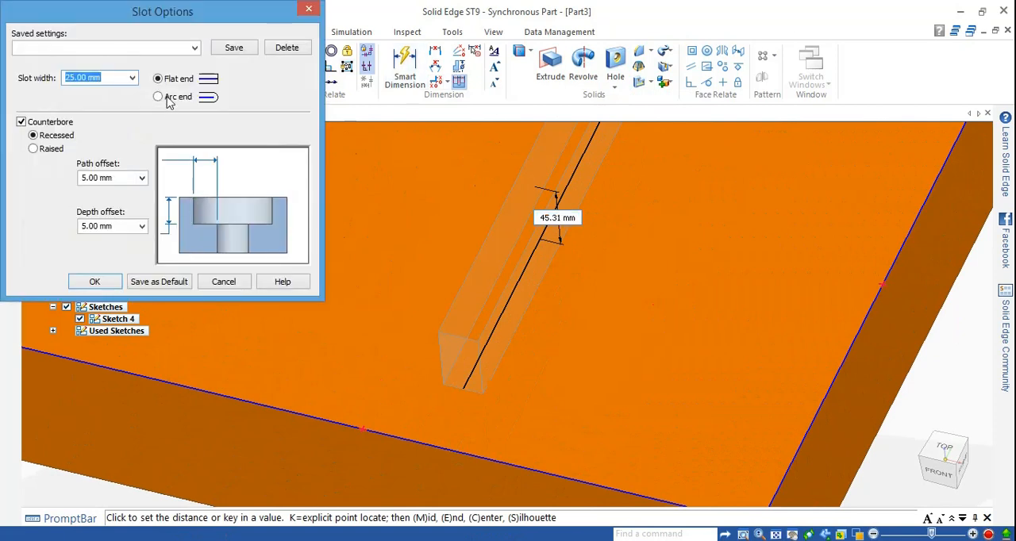
left_click(94, 282)
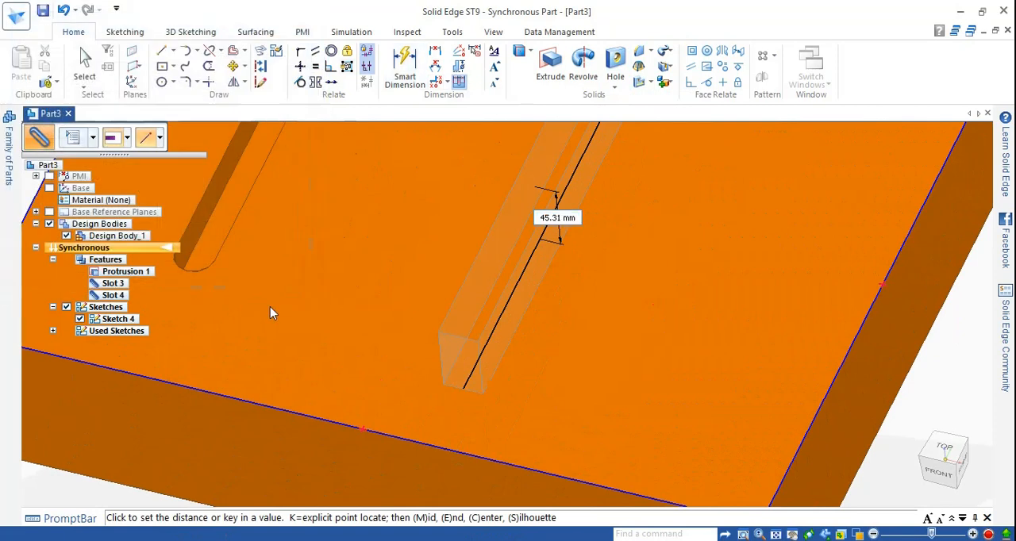
Step: Cut the counterbored slot 25 mm deep into the block along the selected line
scroll(508, 305, "down", 3)
scroll(585, 224, "up", 1)
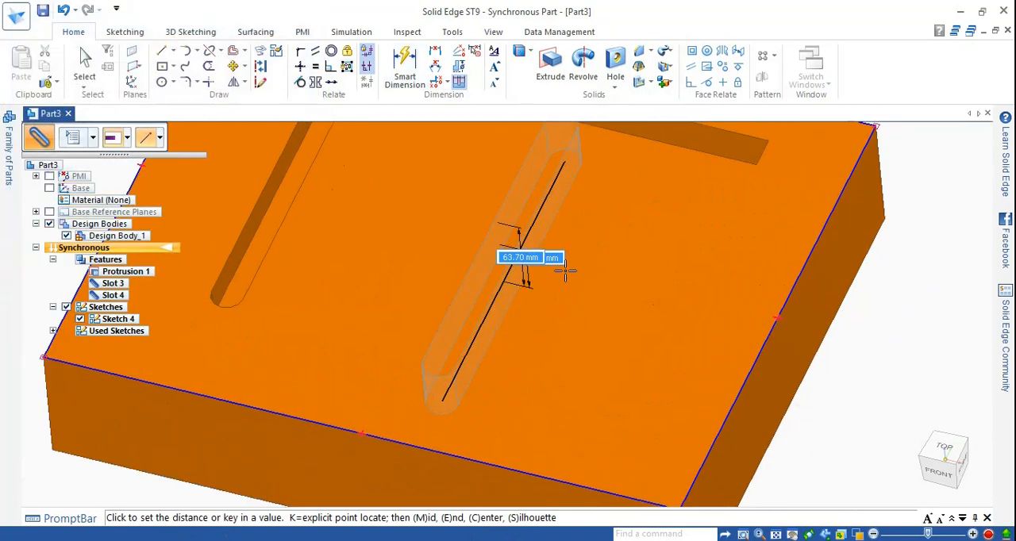
scroll(563, 280, "down", 1)
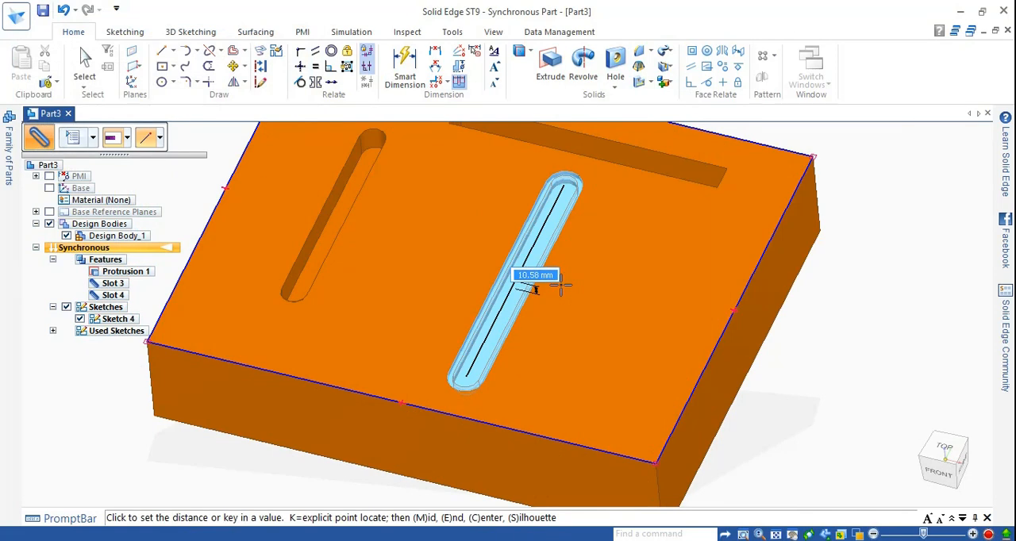
type("25")
key("Return")
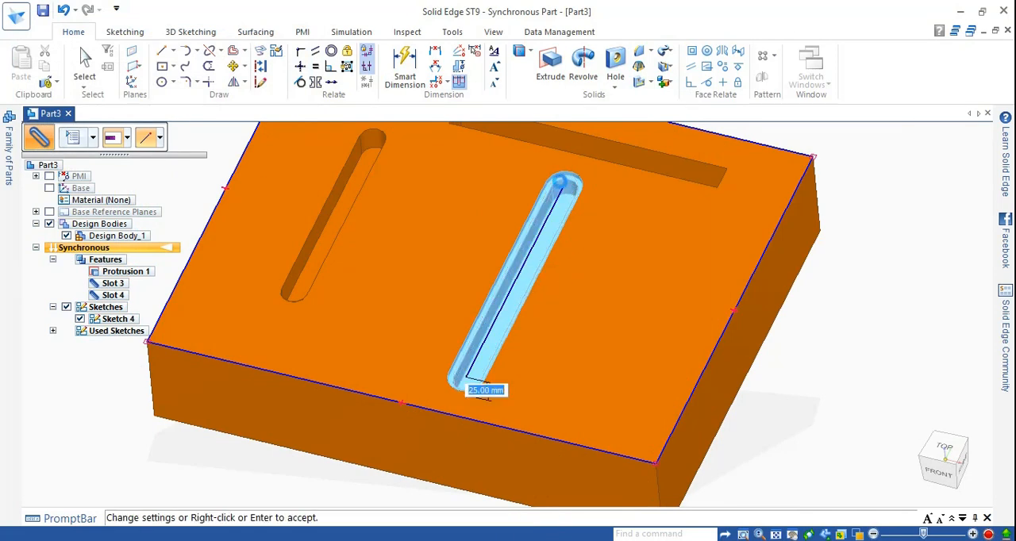
key("Return")
Step: Examine the counterbored slot's recessed step and compare it with the other two slots from several angles
middle_click_drag(612, 260, 608, 229)
scroll(565, 196, "up", 1)
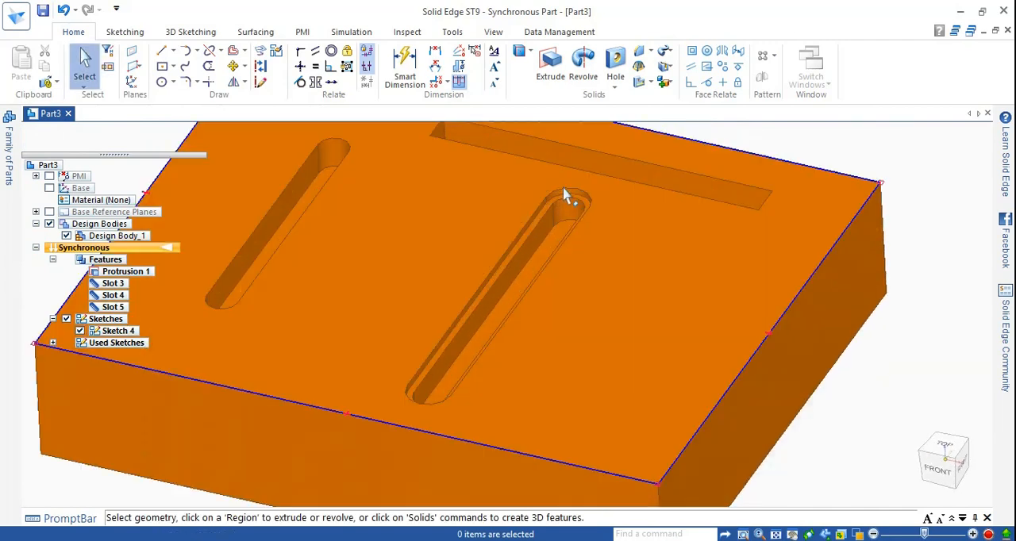
scroll(564, 197, "up", 3)
scroll(590, 154, "down", 2)
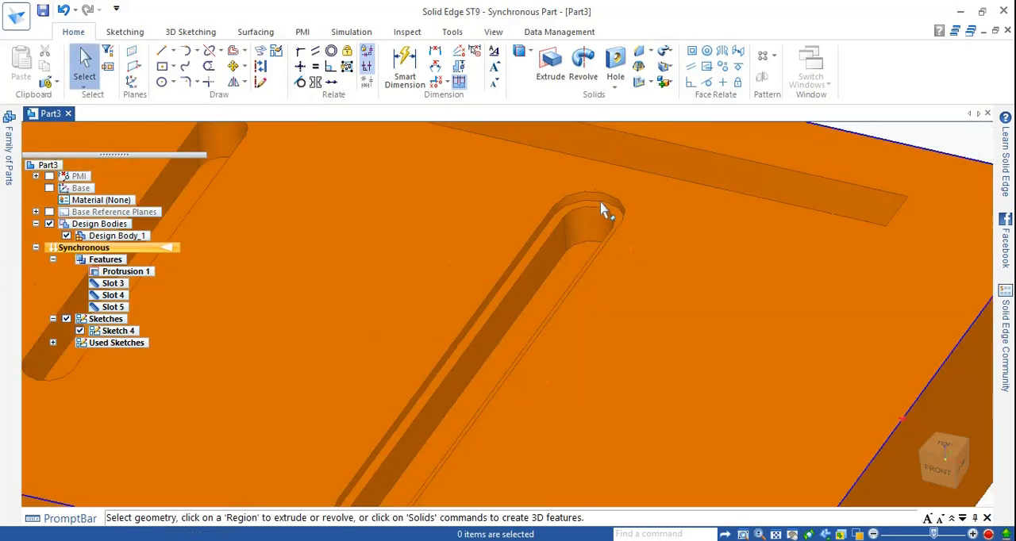
scroll(601, 208, "down", 2)
middle_click_drag(595, 220, 549, 251)
scroll(613, 237, "up", 2)
scroll(636, 236, "down", 2)
scroll(588, 223, "up", 1)
scroll(549, 247, "down", 2)
middle_click_drag(574, 183, 595, 188)
scroll(589, 231, "up", 2)
middle_click_drag(589, 231, 603, 215)
scroll(577, 235, "down", 2)
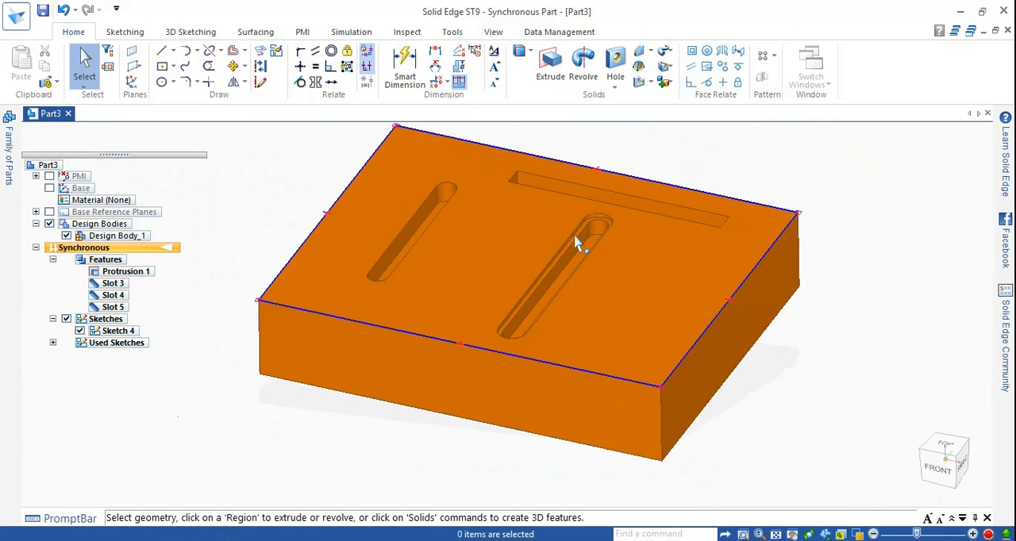
scroll(746, 208, "up", 1)
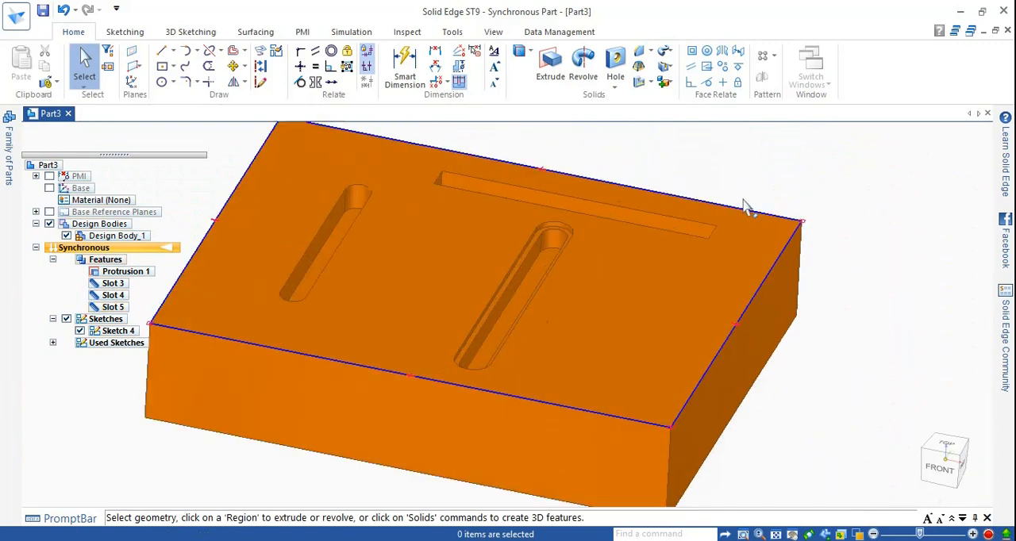
middle_click_drag(746, 208, 712, 222)
scroll(705, 249, "down", 2)
mouse_move(556, 237)
middle_mouse_down()
mouse_move(522, 211)
mouse_move(545, 220)
middle_mouse_up()
scroll(481, 177, "up", 3)
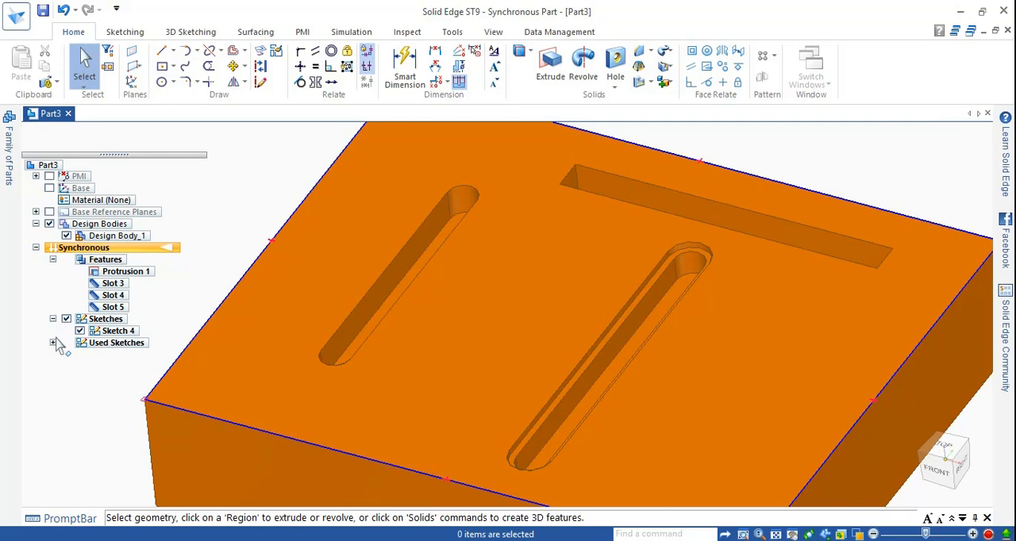
Step: Expand the used sketches in the model tree and review the whole block with its three slots
left_click(54, 343)
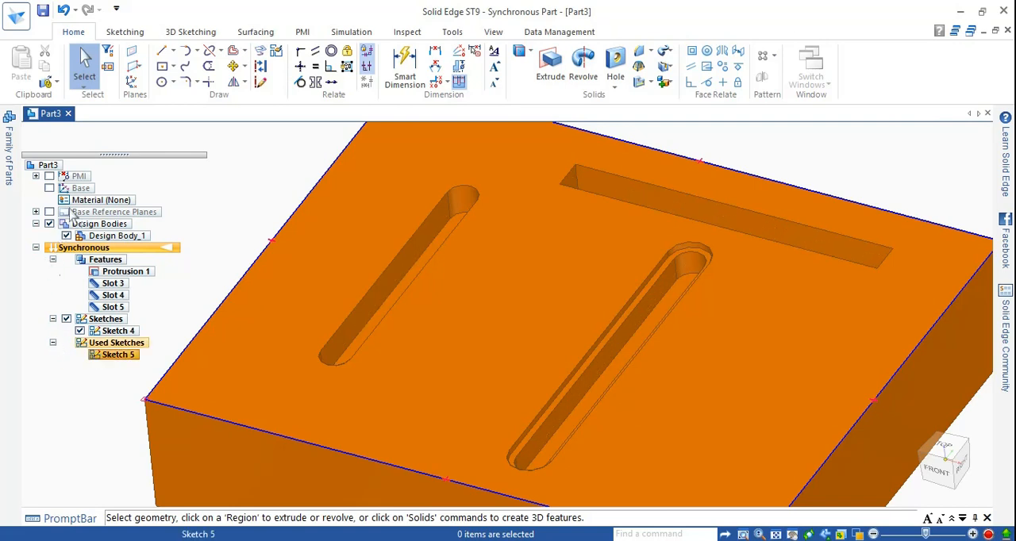
scroll(431, 319, "down", 2)
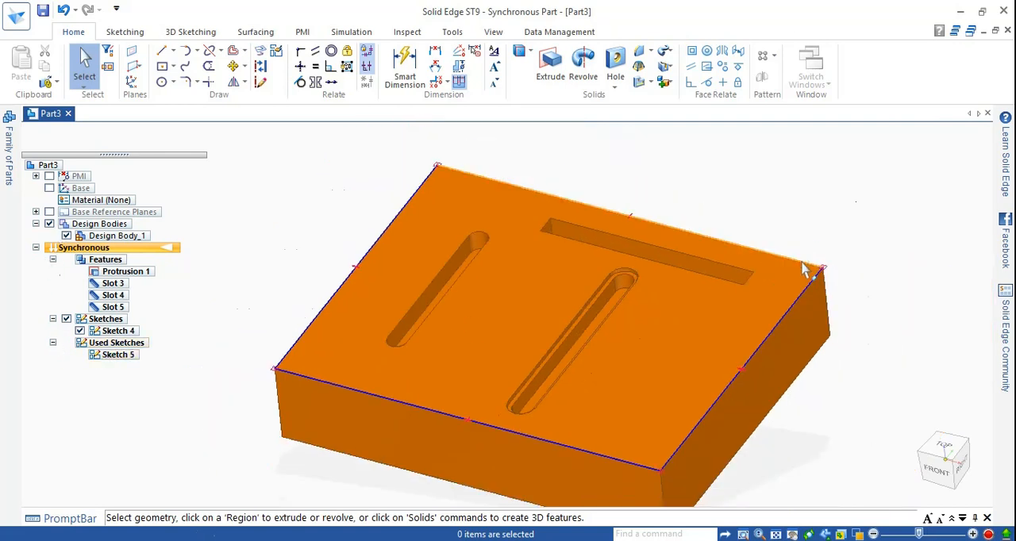
mouse_move(783, 188)
middle_mouse_down()
mouse_move(789, 175)
mouse_move(789, 184)
middle_mouse_up()
scroll(786, 185, "down", 1)
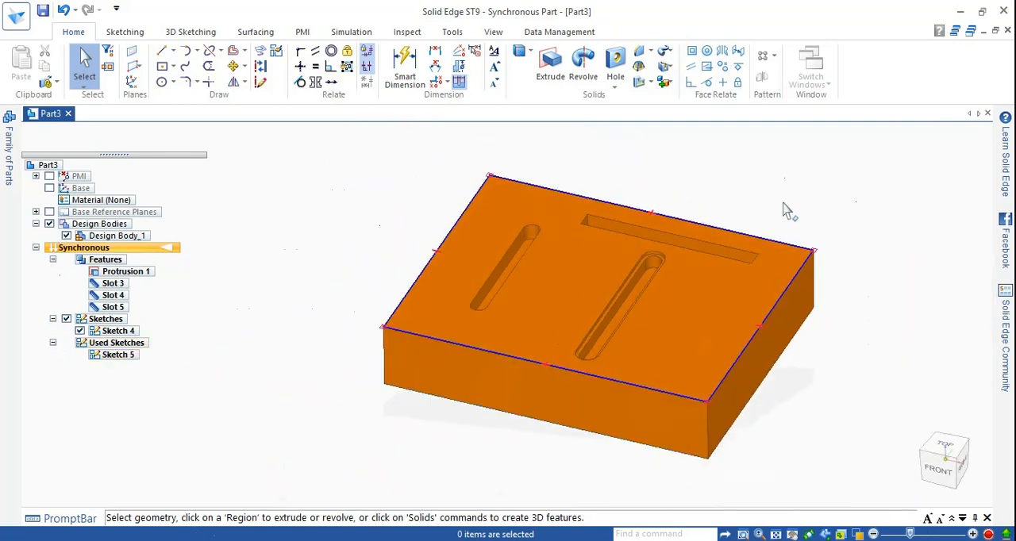
scroll(780, 270, "up", 2)
scroll(731, 236, "down", 1)
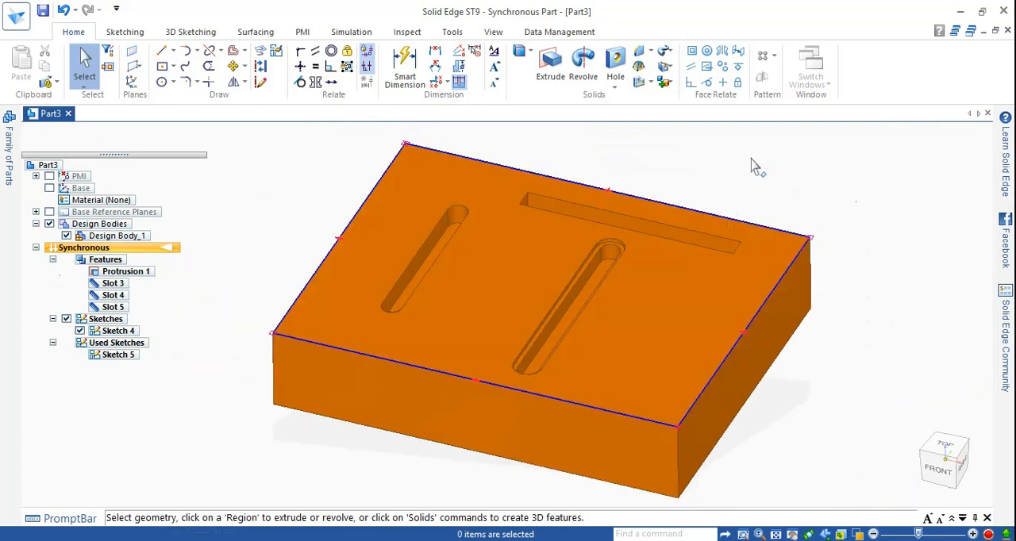
mouse_move(963, 479)
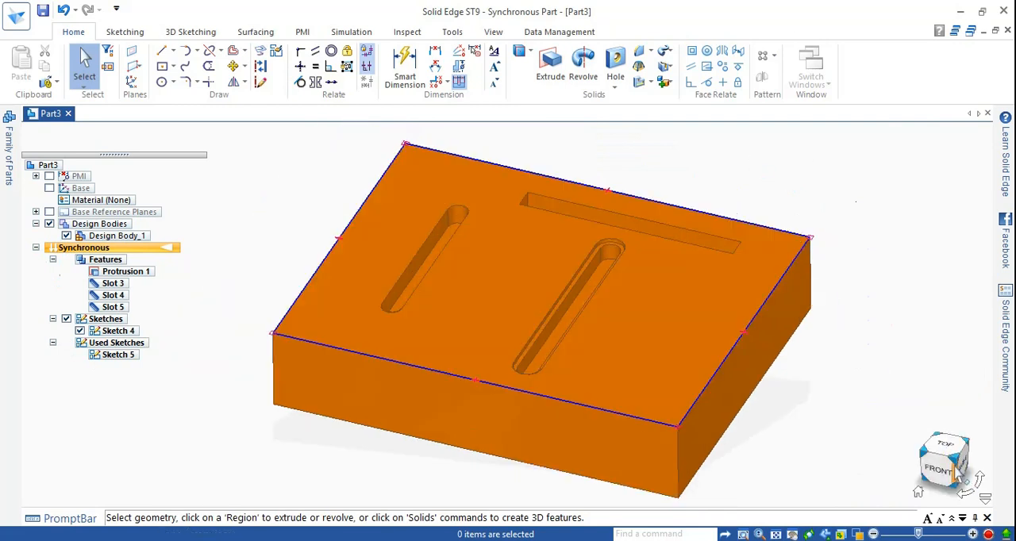